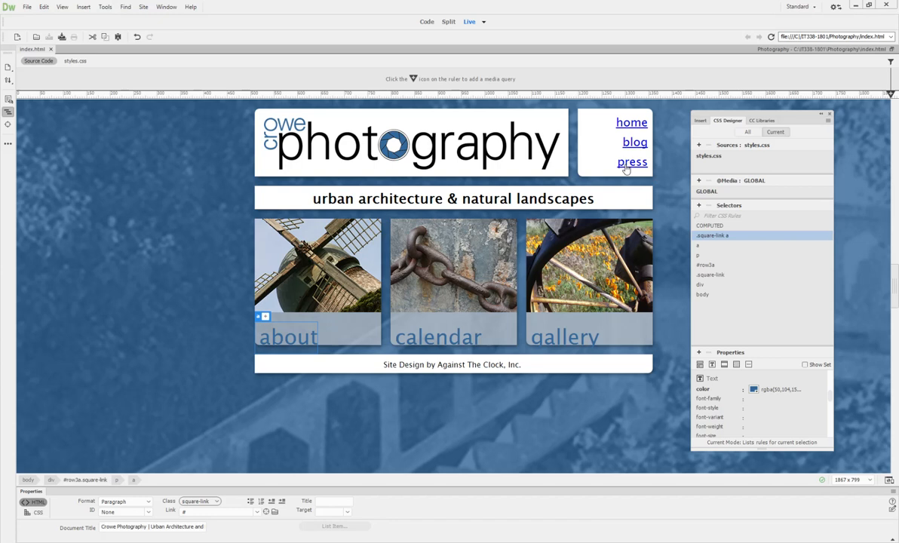
Capitalise the first letters of the three navigation links in Design view so they read Home, Blog and Press
left_click(483, 22)
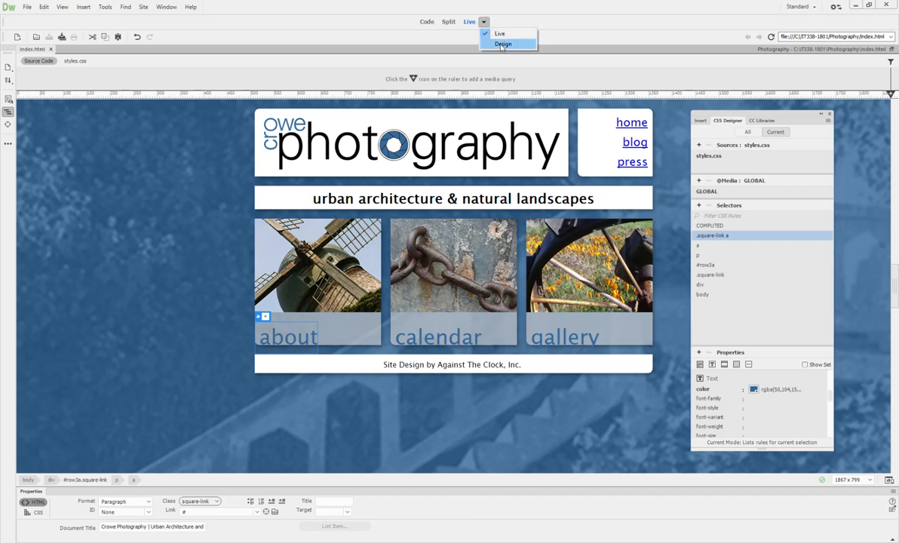
left_click(502, 45)
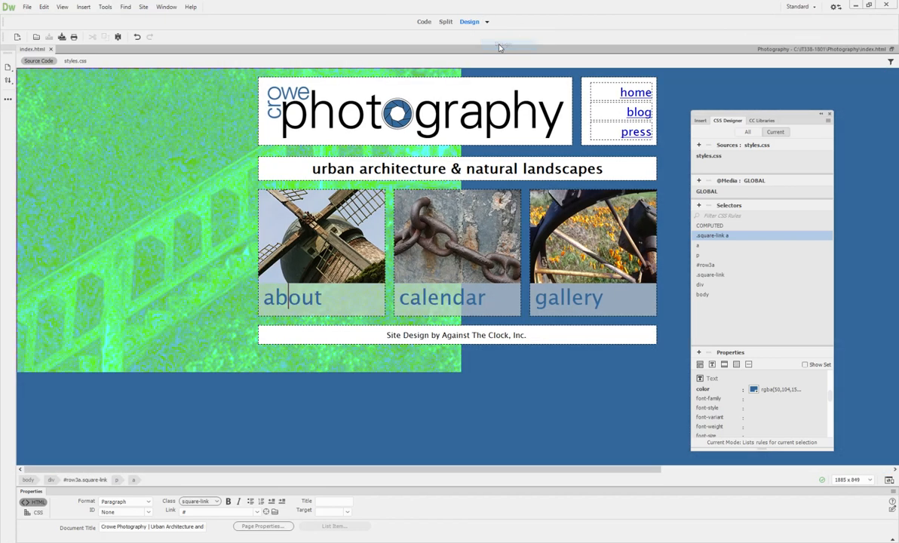
left_click(634, 93)
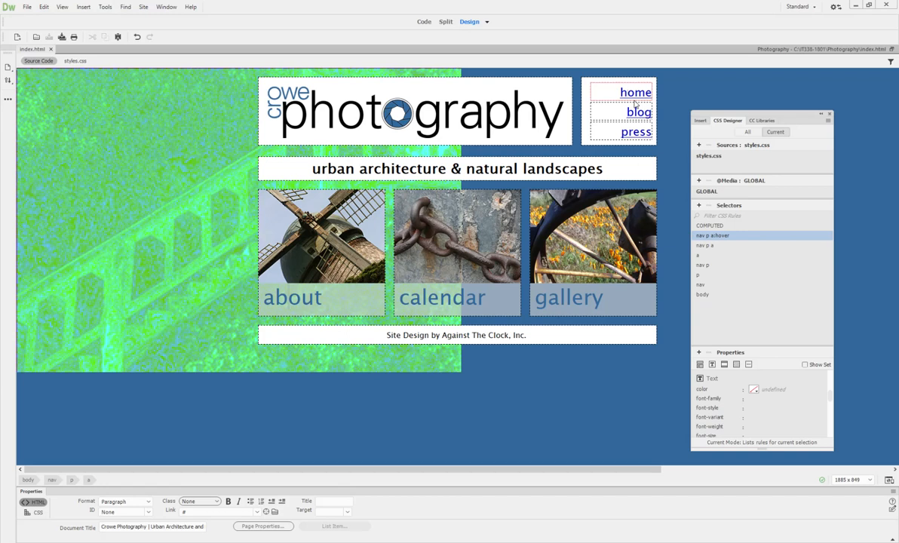
key("BackSpace")
type("H")
key("BackSpace")
type("B")
left_click(626, 133)
key("BackSpace")
type("P")
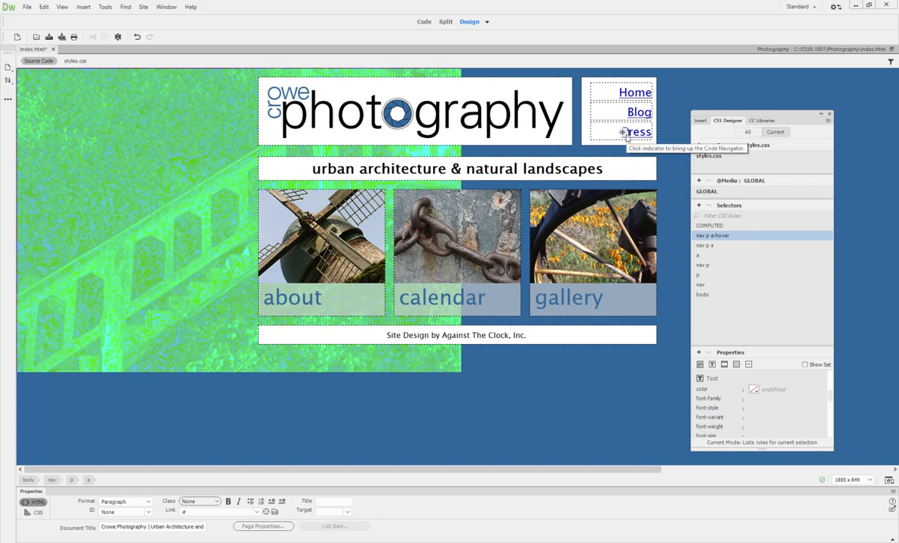
left_click(604, 167)
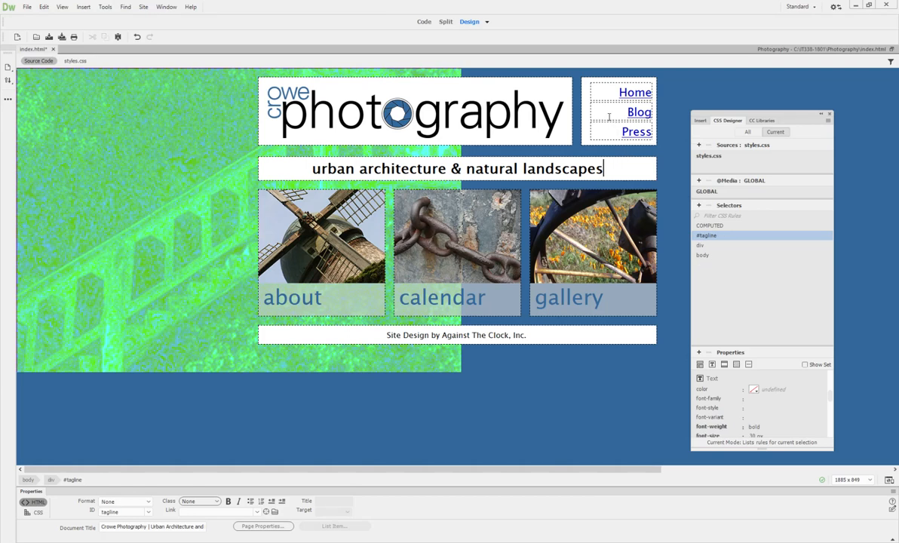
Return to Live view and set text-decoration to none in the nav p a rule of the navigation links
left_click(488, 24)
left_click(496, 32)
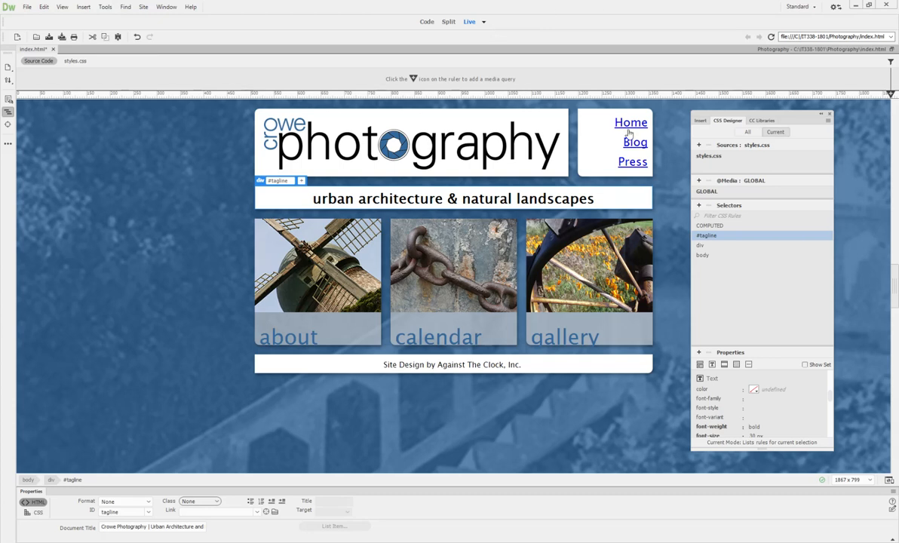
left_click(593, 121)
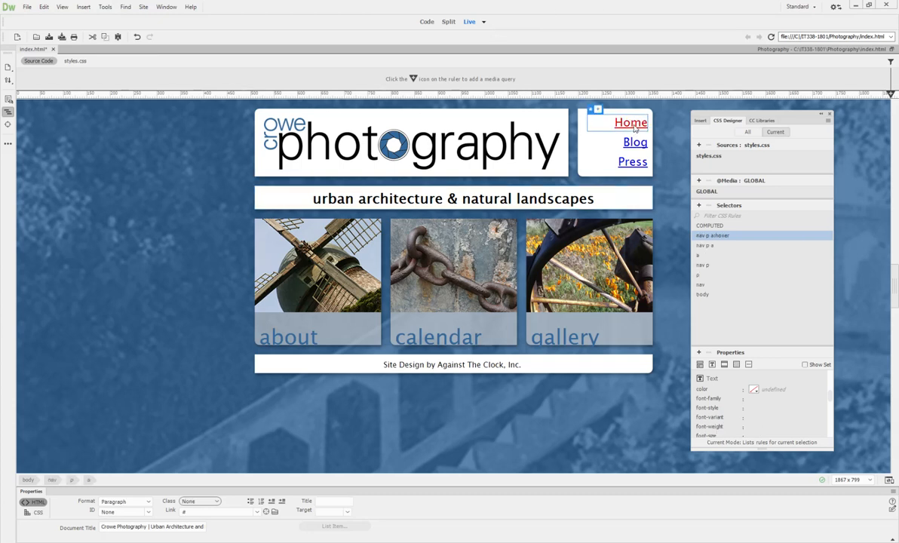
left_click(776, 133)
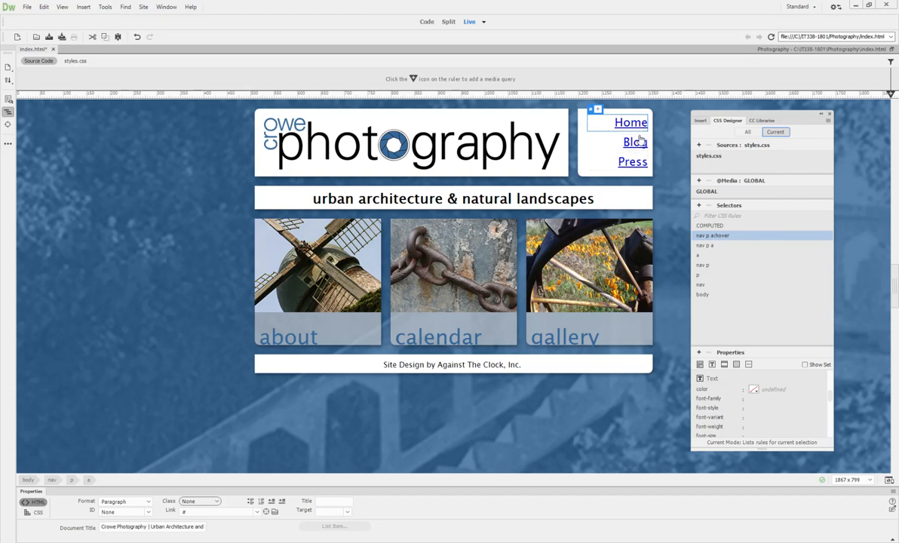
left_click(704, 247)
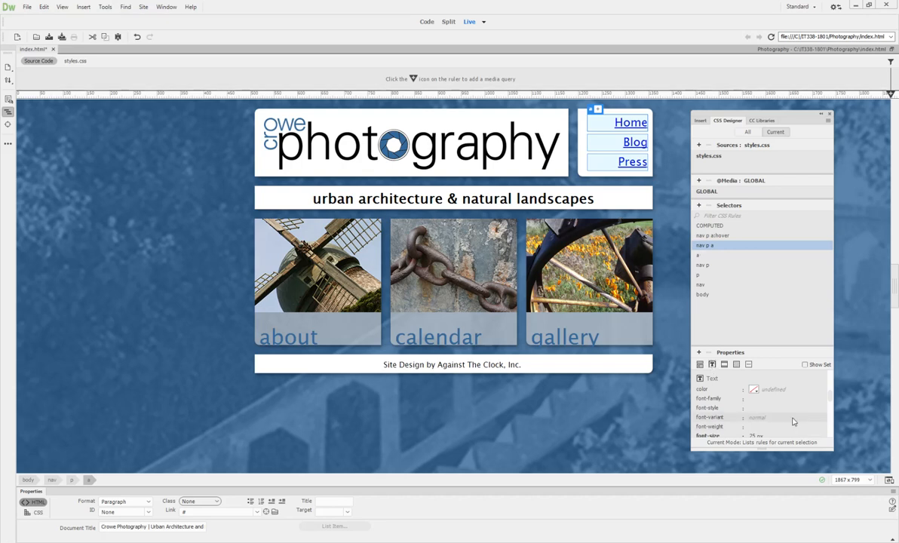
scroll(789, 414, "down", 2)
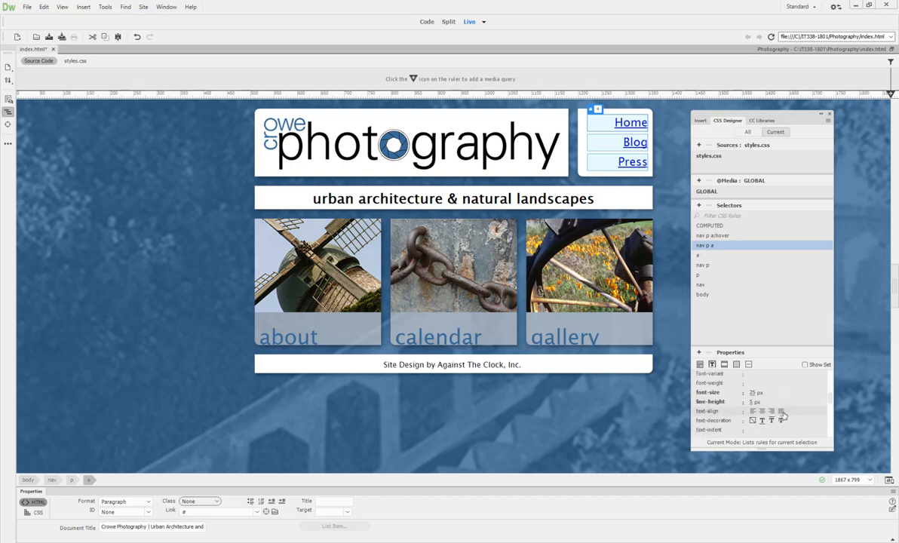
left_click(753, 422)
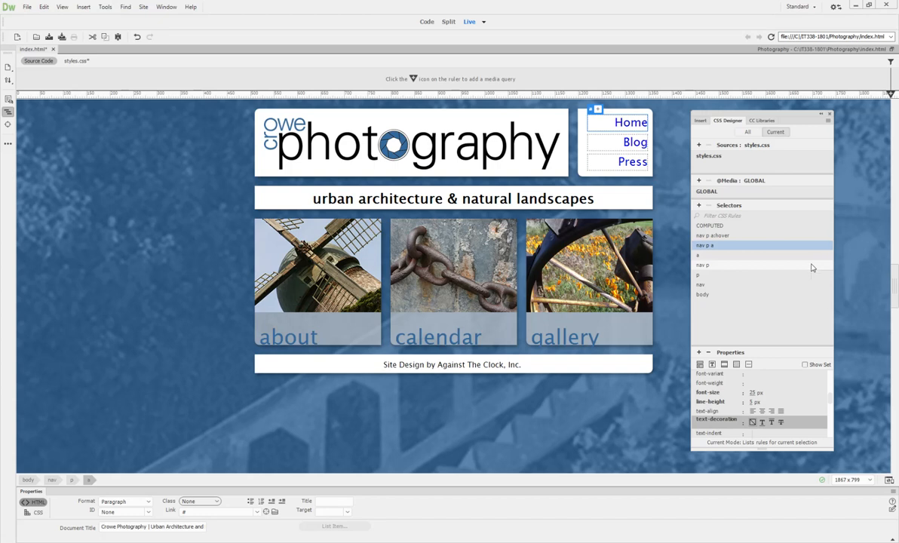
Give the nav p a rule the background image images/eye_open.png and set its horizontal background position to right
left_click(737, 365)
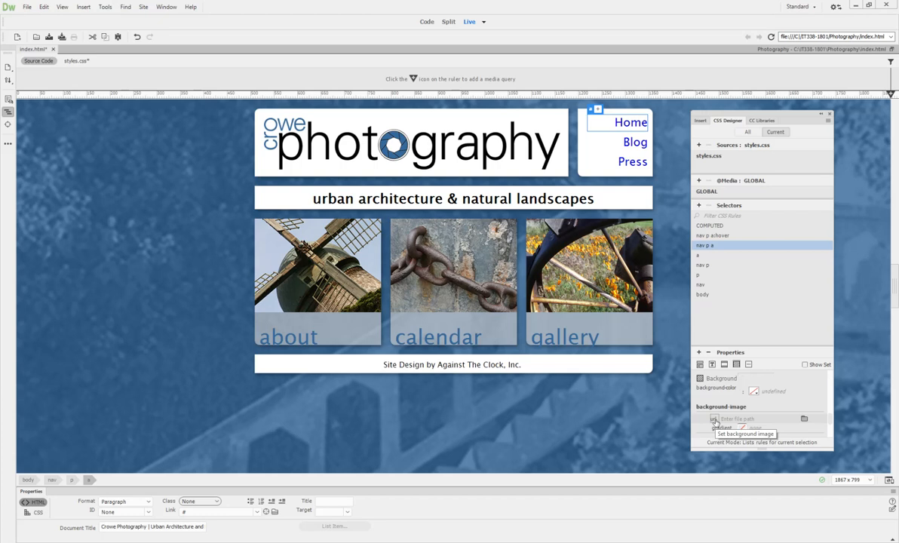
left_click(804, 419)
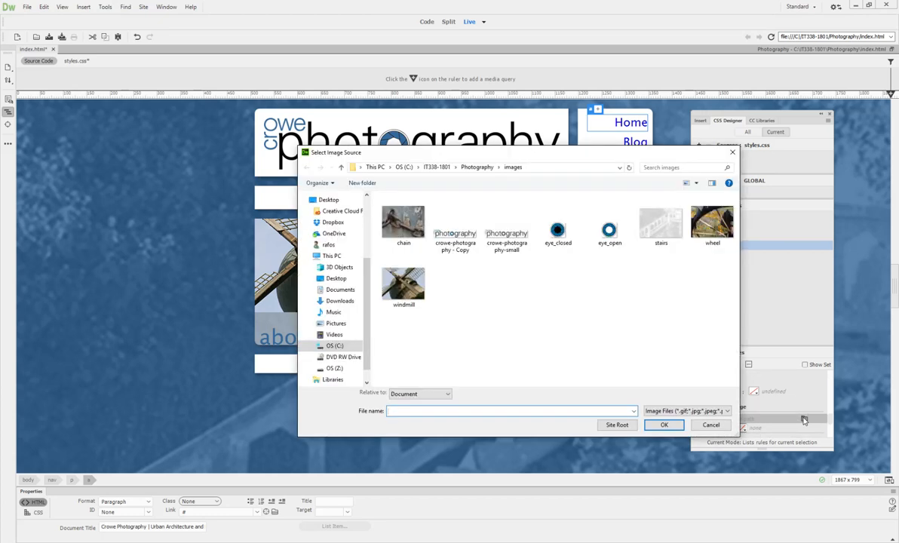
left_click(610, 229)
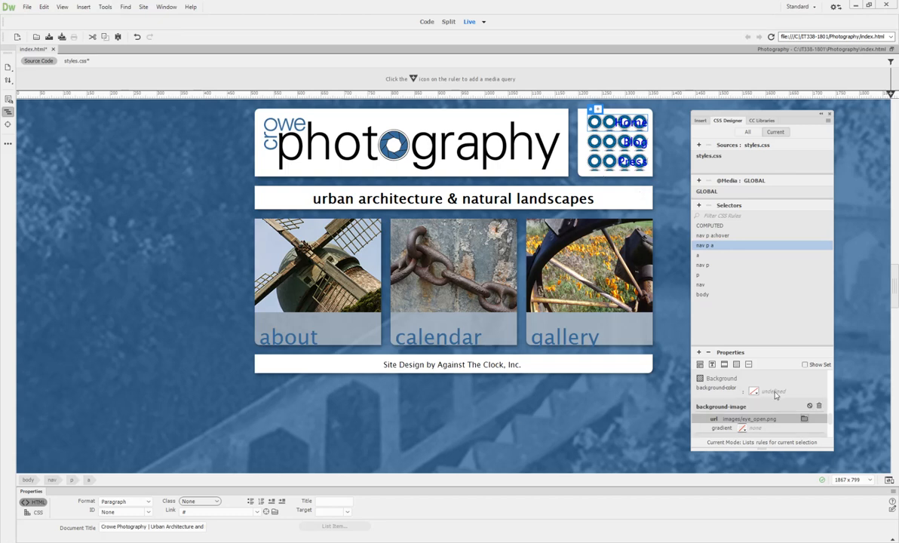
scroll(767, 400, "down", 2)
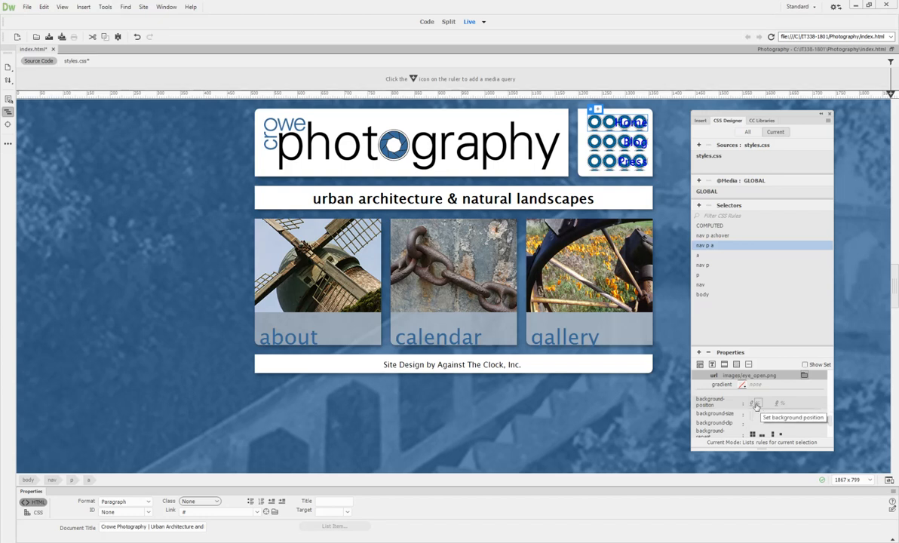
left_click(758, 405)
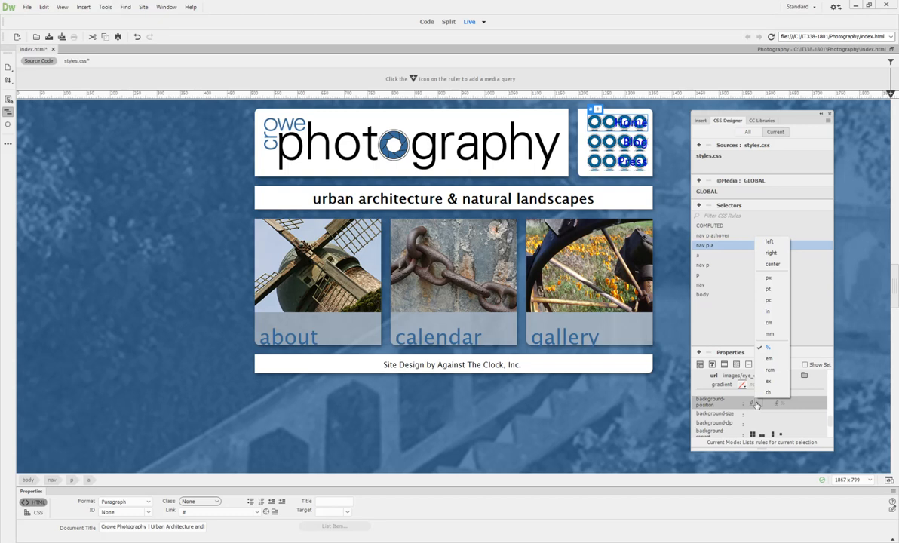
left_click(776, 255)
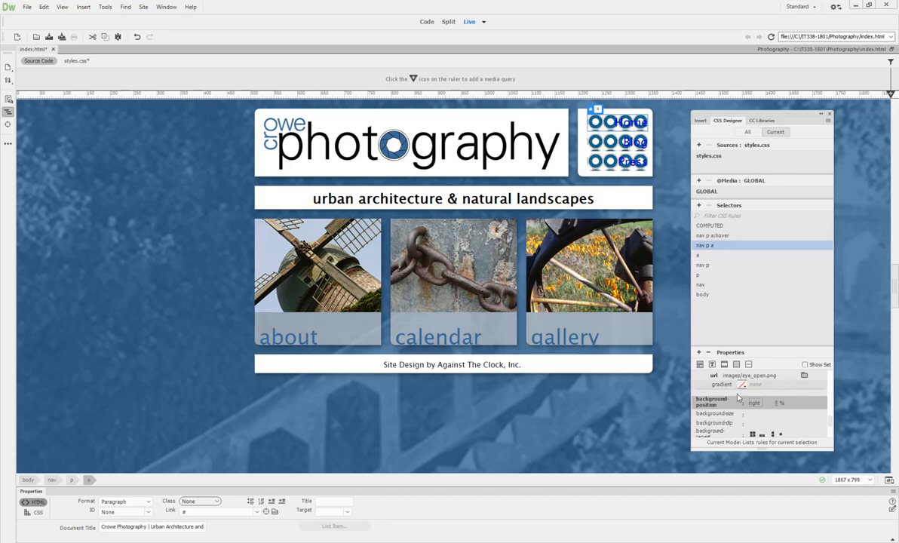
Try the background-repeat options for nav p a, settle on no-repeat, and set the vertical background position to center
scroll(749, 413, "down", 3)
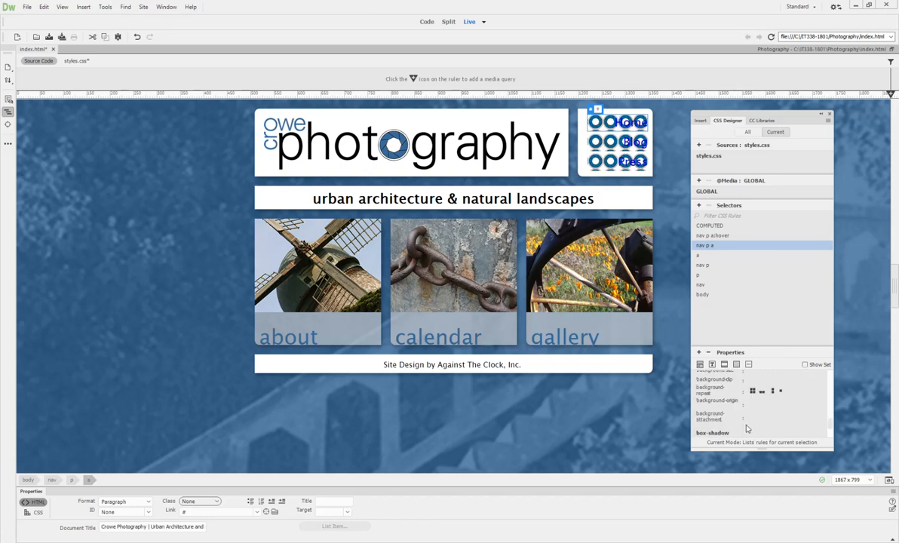
left_click(782, 392)
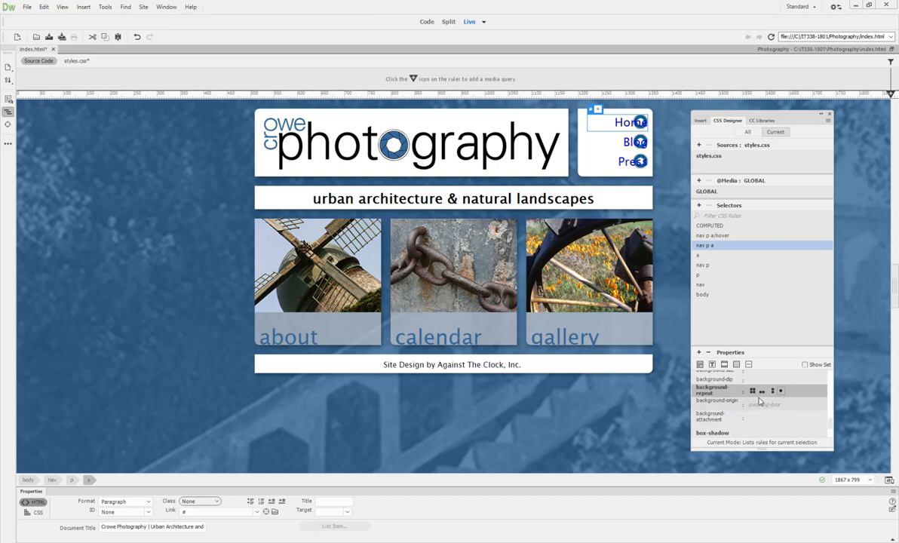
left_click(753, 392)
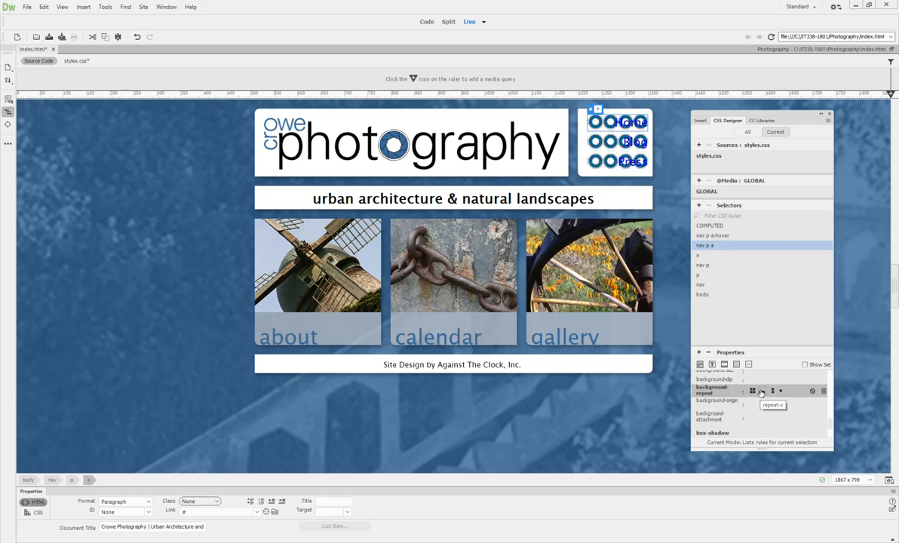
left_click(773, 392)
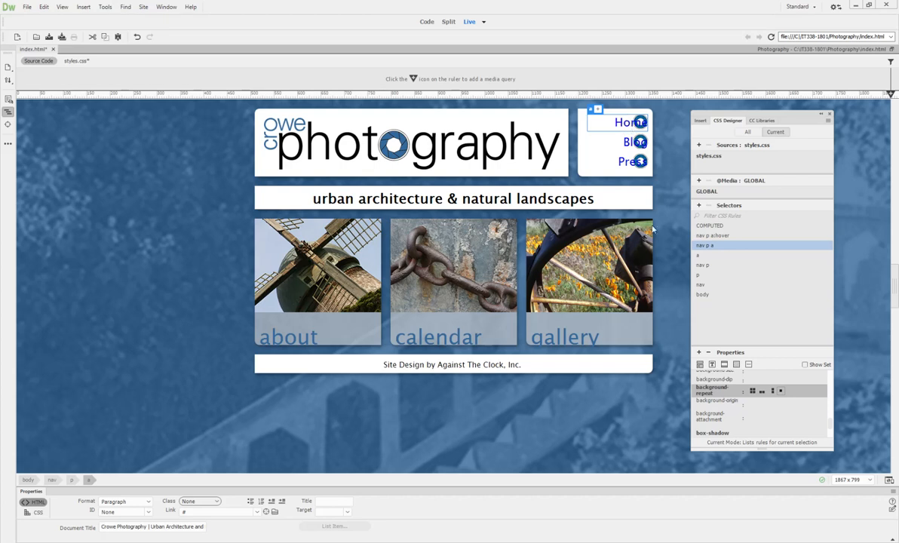
scroll(725, 413, "up", 3)
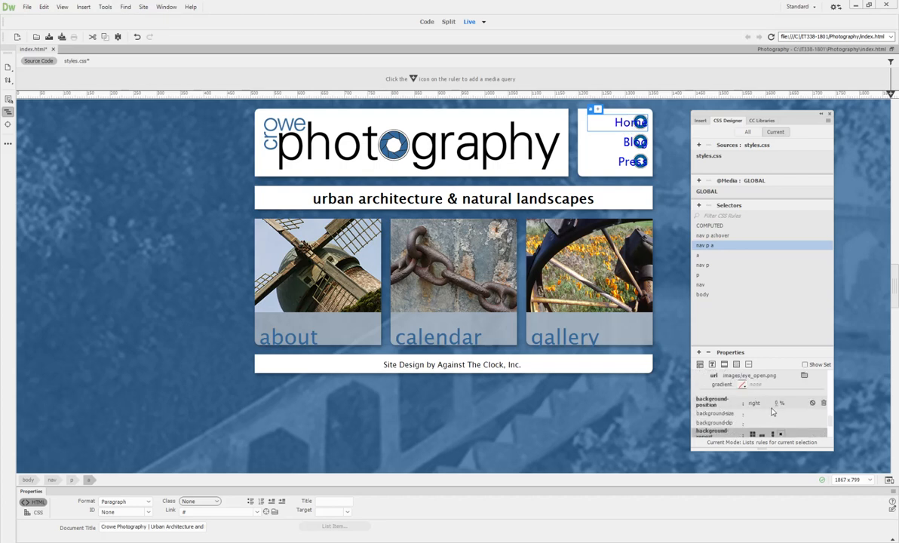
left_click(781, 405)
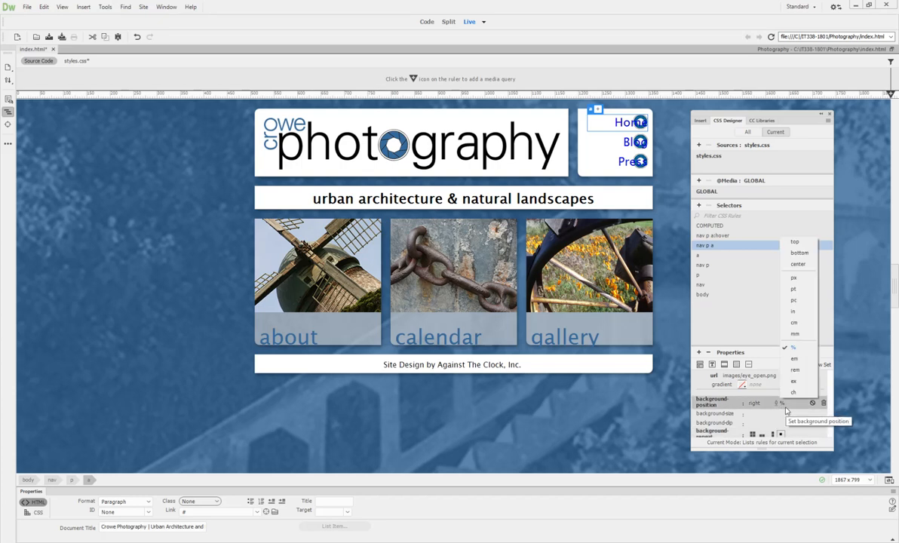
left_click(799, 264)
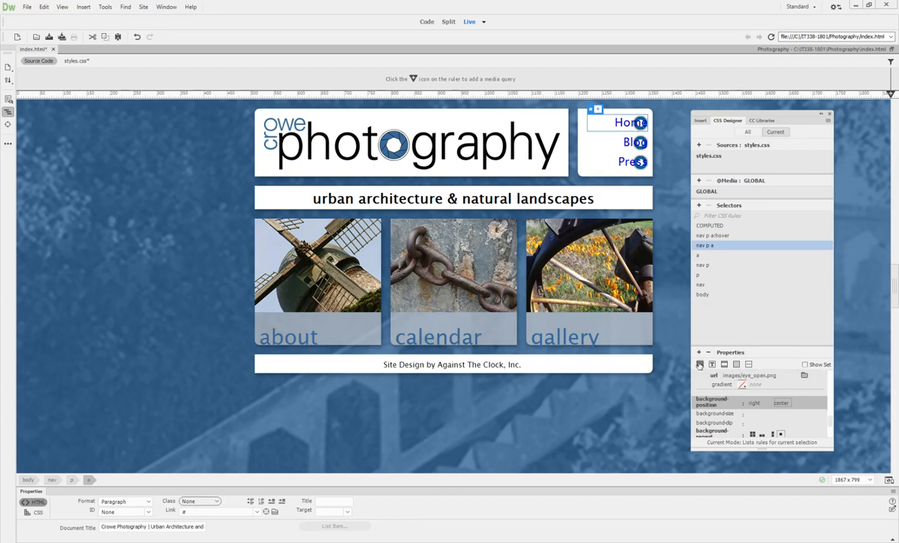
Try to set the right padding of the nav p a rule to 40 px
left_click(699, 364)
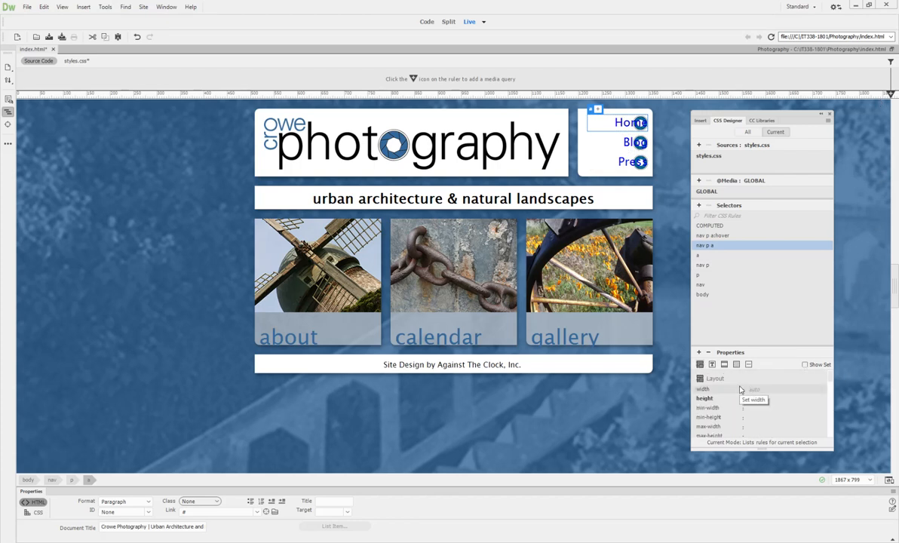
scroll(741, 389, "down", 5)
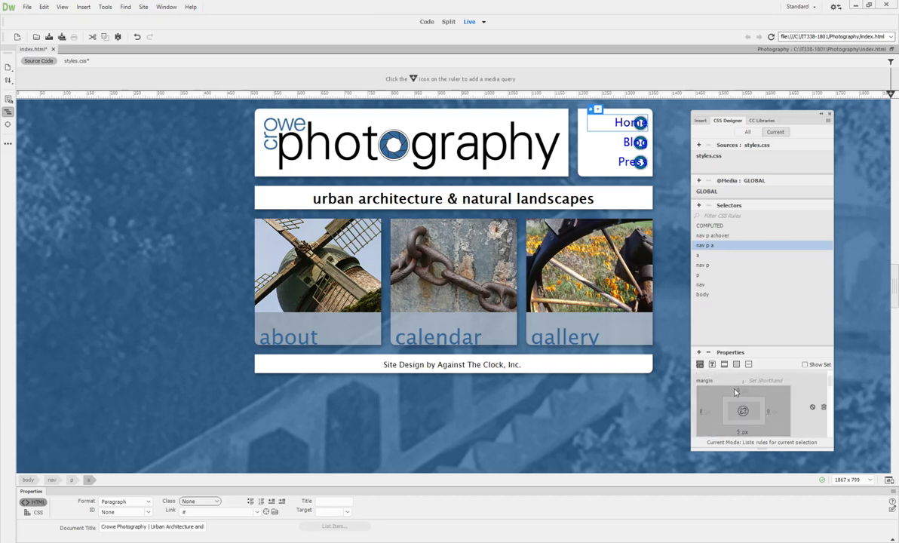
scroll(740, 396, "down", 2)
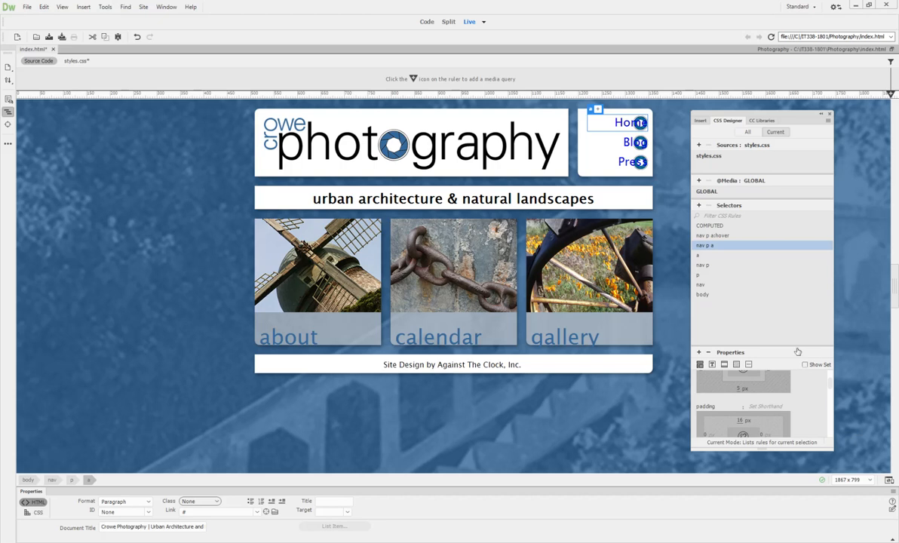
left_click_drag(798, 351, 796, 288)
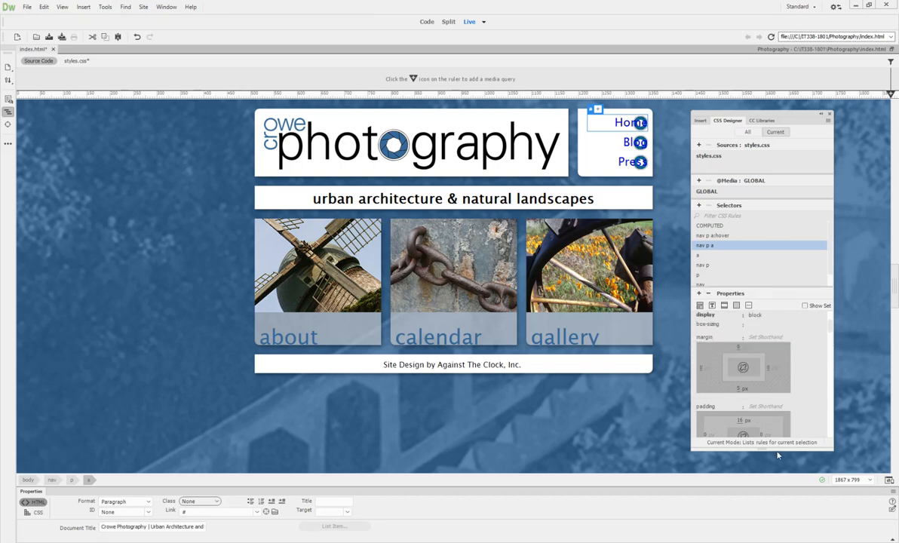
left_click_drag(777, 450, 777, 482)
scroll(811, 447, "down", 3)
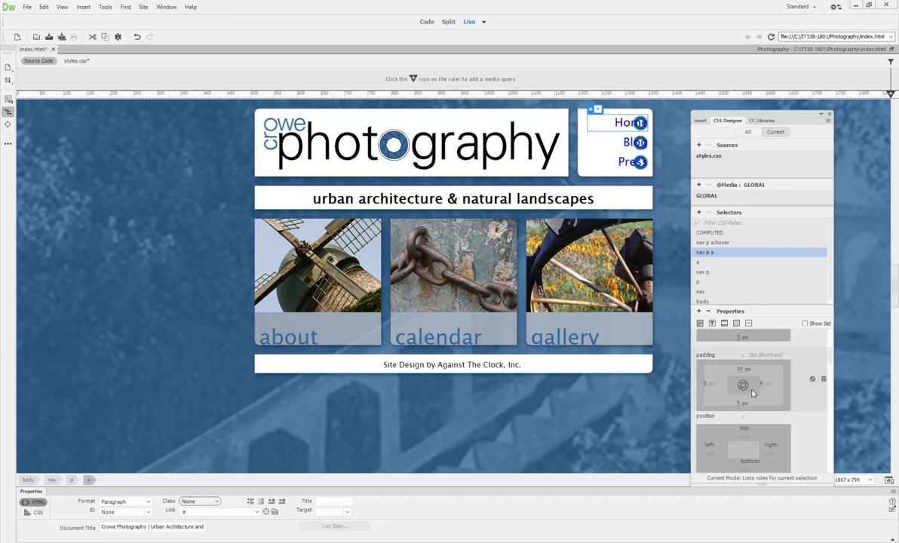
left_click(764, 384)
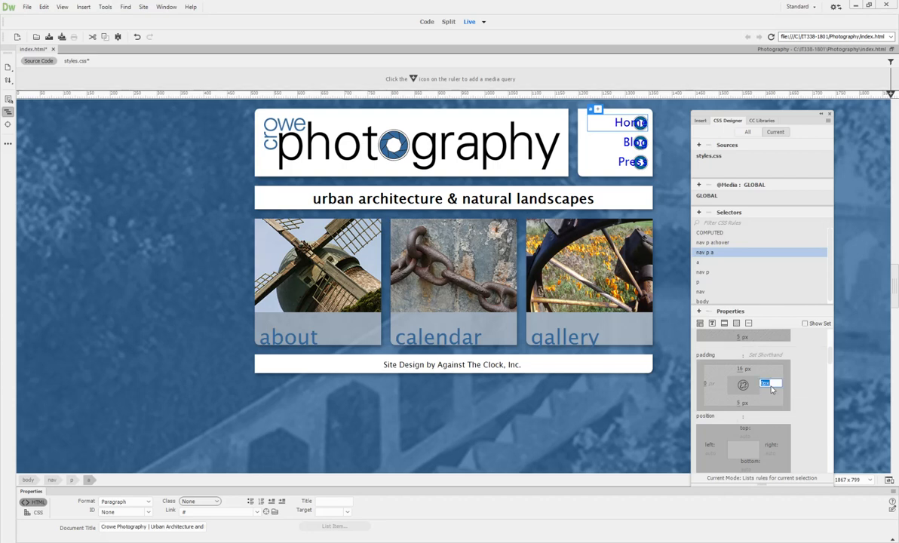
key("Right")
key("Left")
key("Left")
key("Left")
type("4")
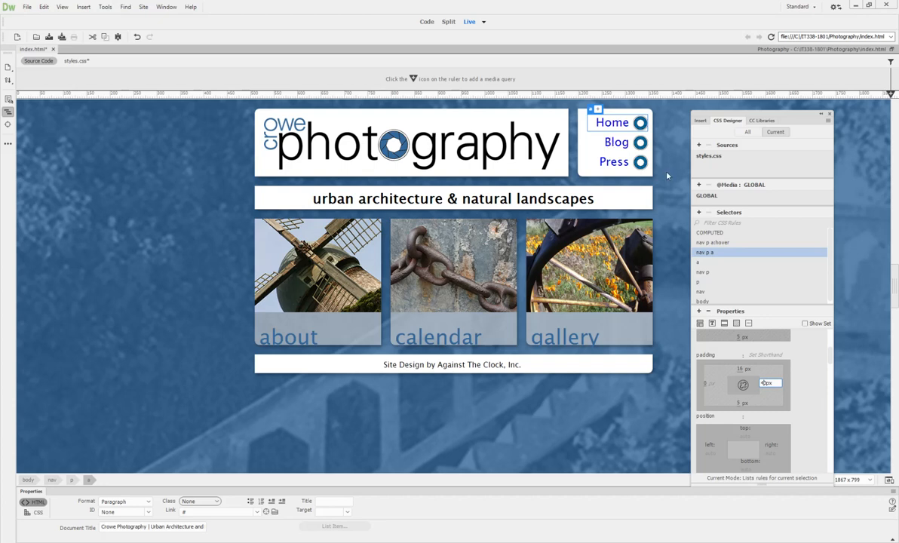
Give the nav p a:hover rule the background image images/eye_closed.png and save all open files
left_click(723, 243)
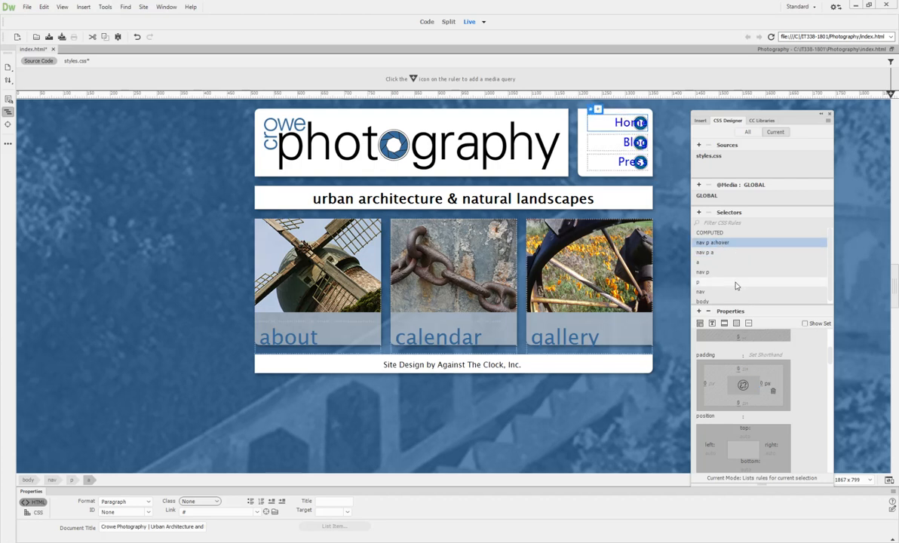
left_click(737, 322)
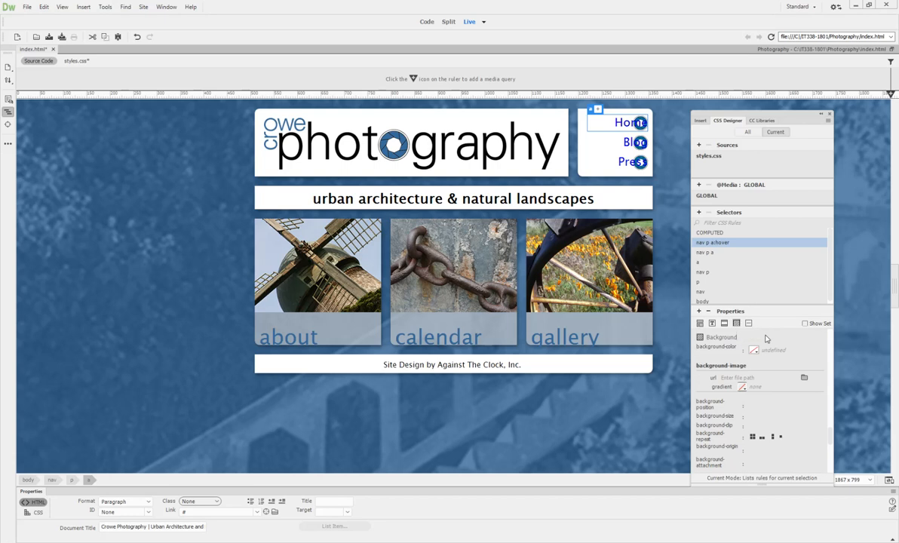
left_click(805, 378)
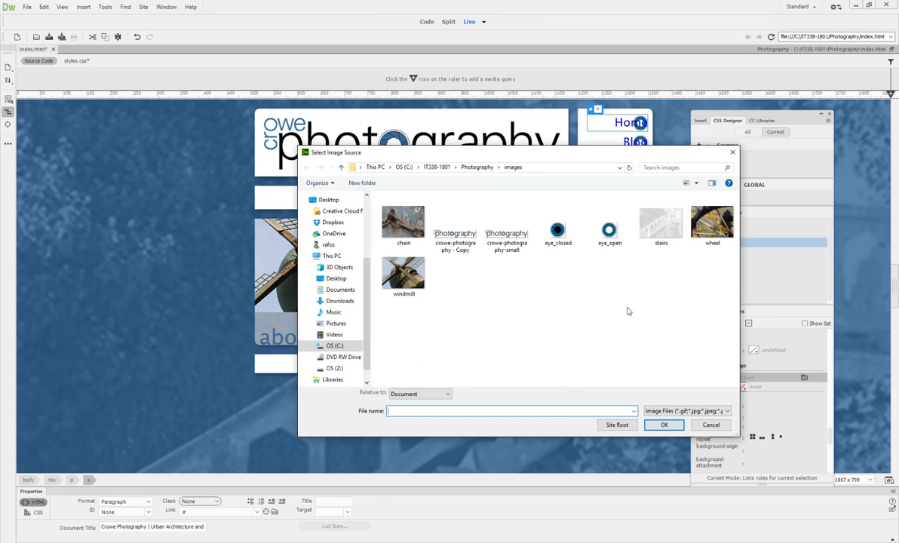
left_click(557, 231)
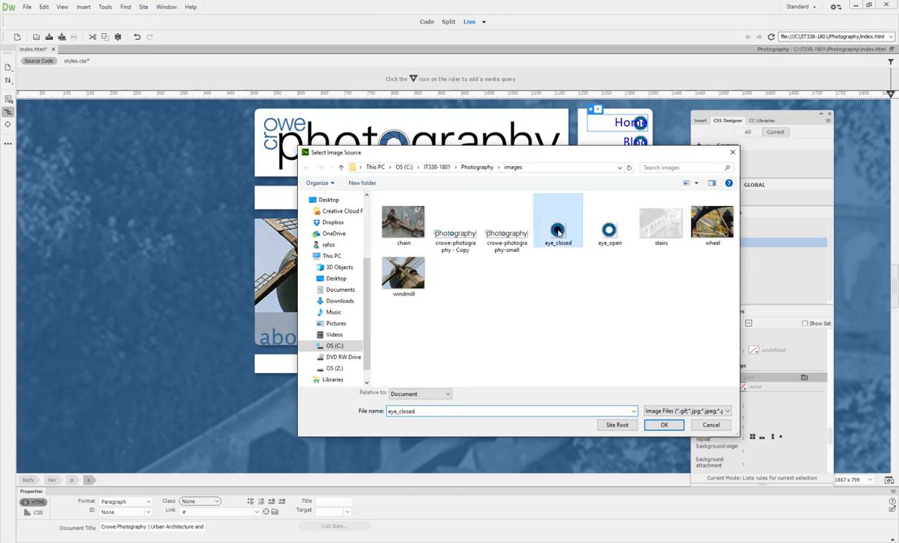
left_click(664, 424)
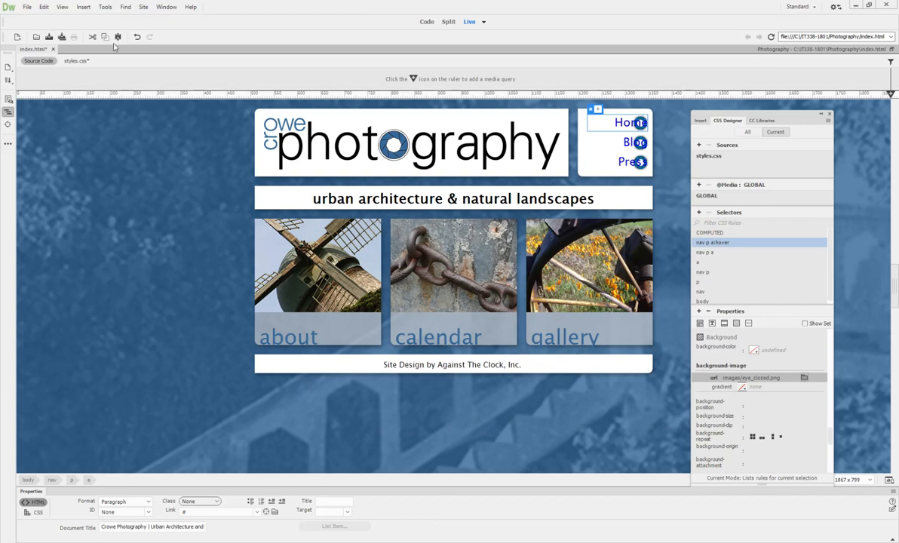
left_click(62, 37)
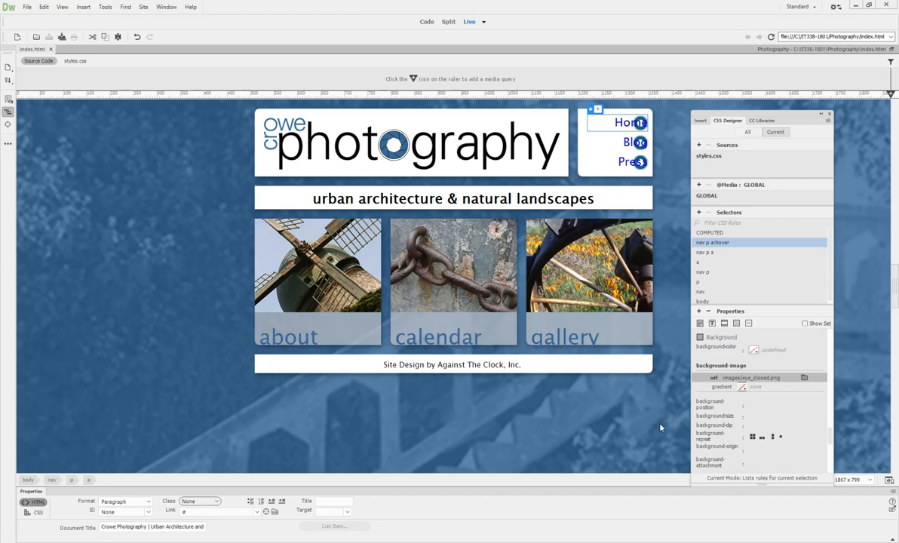
List the rules for the entire document and reorder the selectors so nav p a comes directly before nav p a:hover
left_click(730, 254)
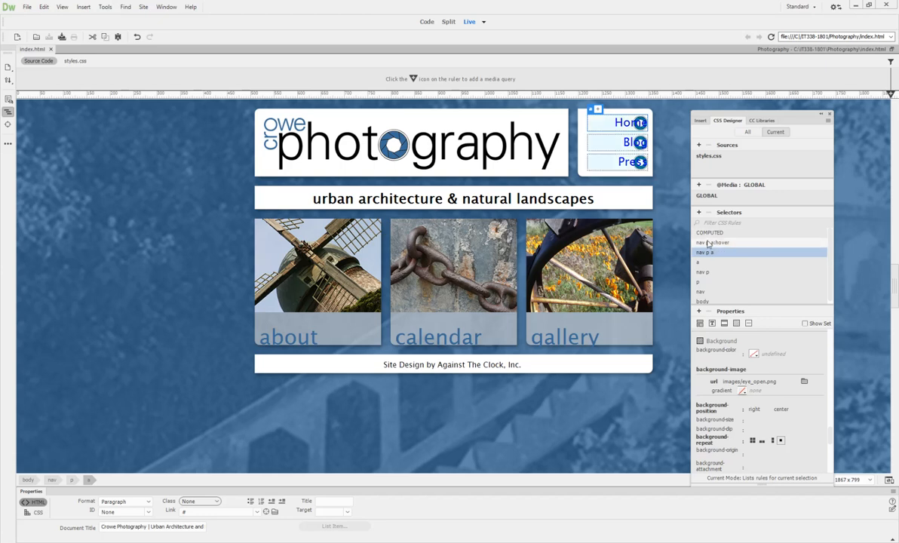
left_click(748, 132)
left_click(746, 273)
left_click_drag(745, 273, 746, 266)
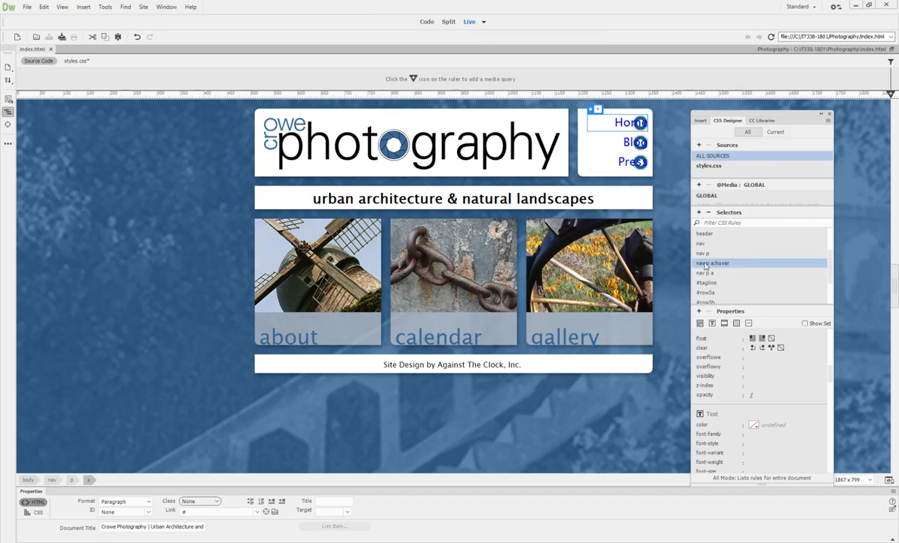
left_click_drag(724, 276, 725, 262)
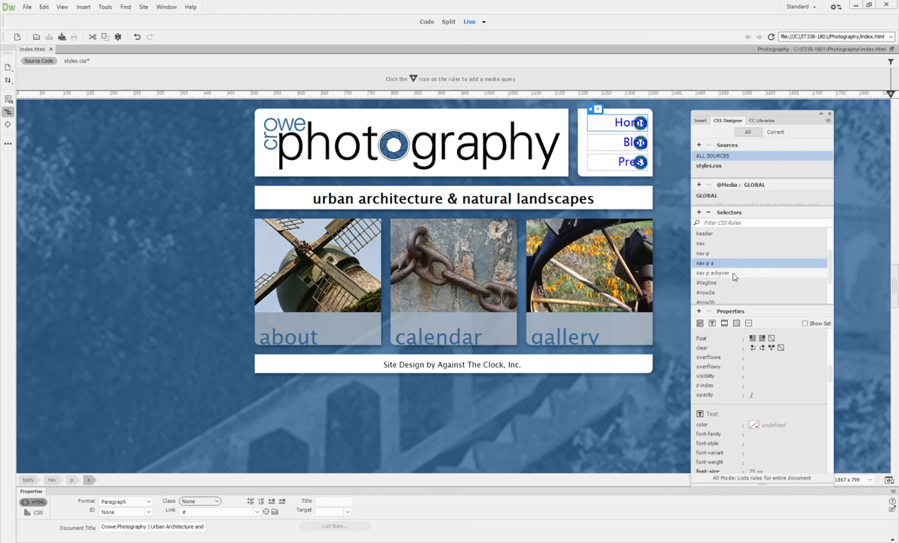
Set the right padding of the nav p a:hover rule to 40 px
left_click(736, 273)
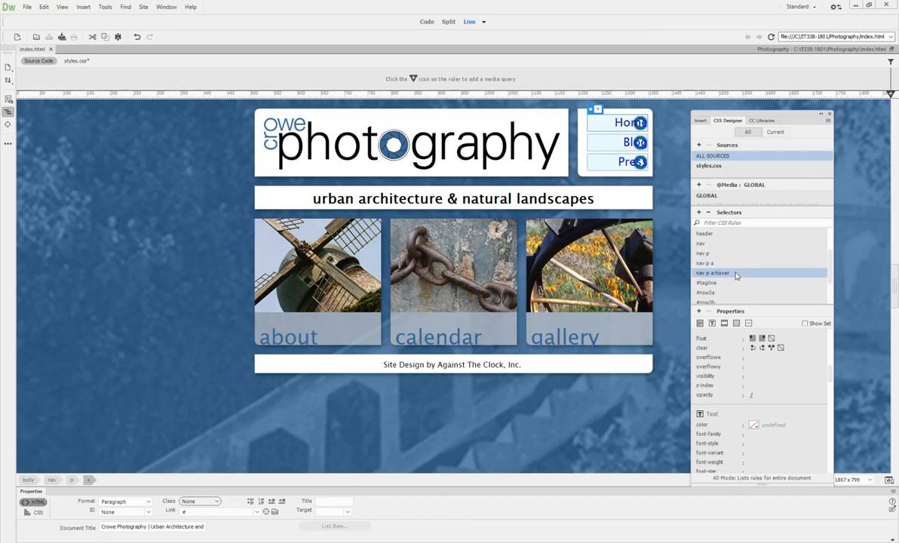
left_click(700, 323)
scroll(783, 371, "down", 3)
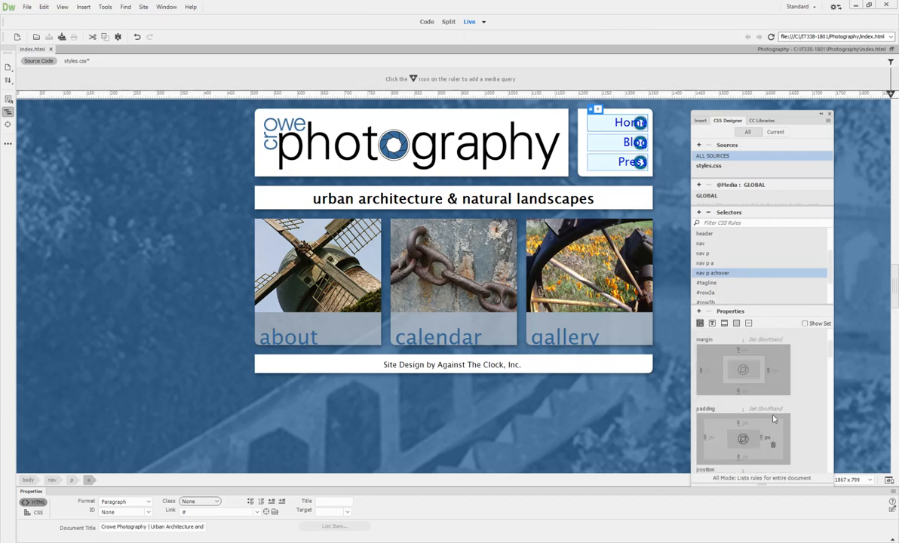
left_click(766, 437)
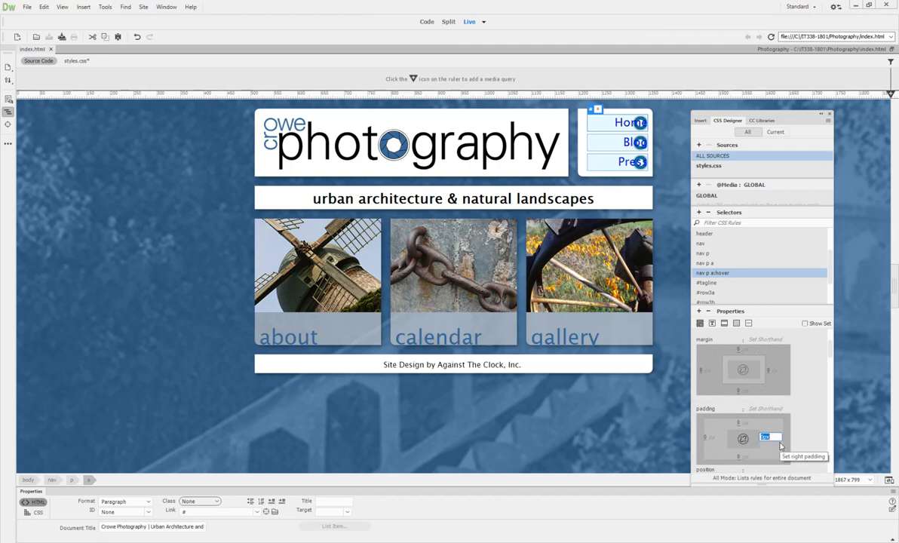
type("5px")
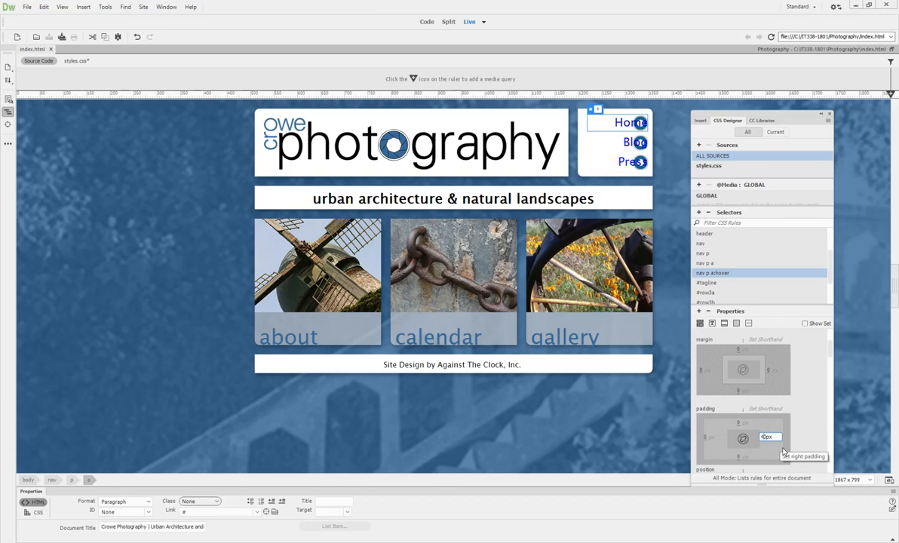
key("Return")
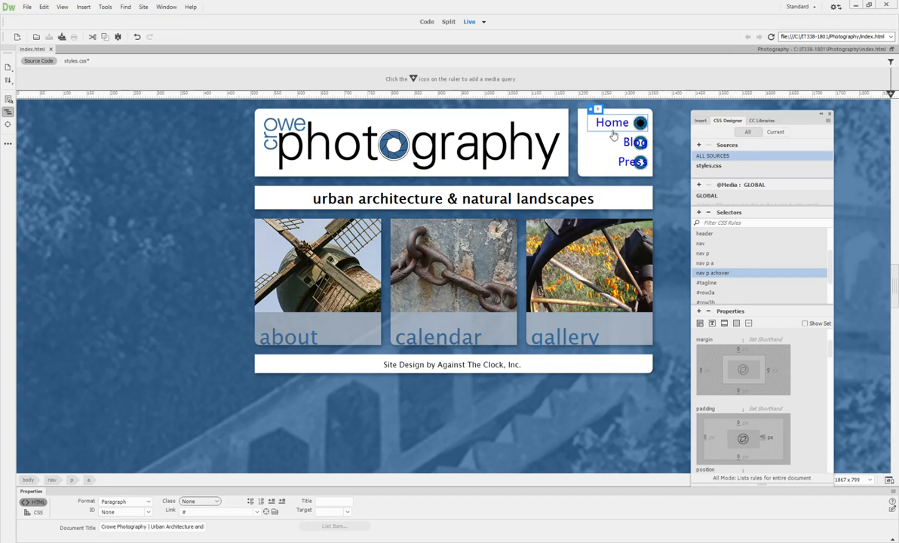
Set the right padding of the nav p a rule to 40 px
left_click(702, 264)
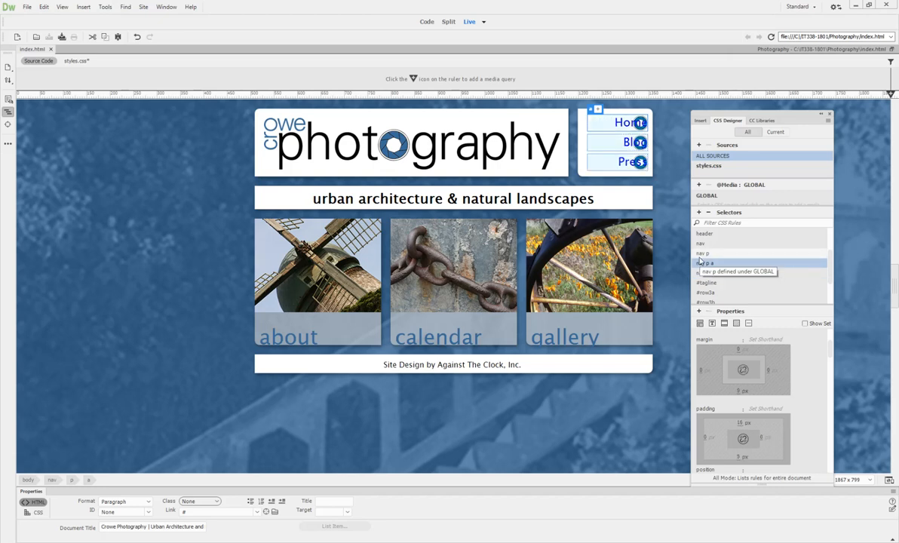
left_click(762, 438)
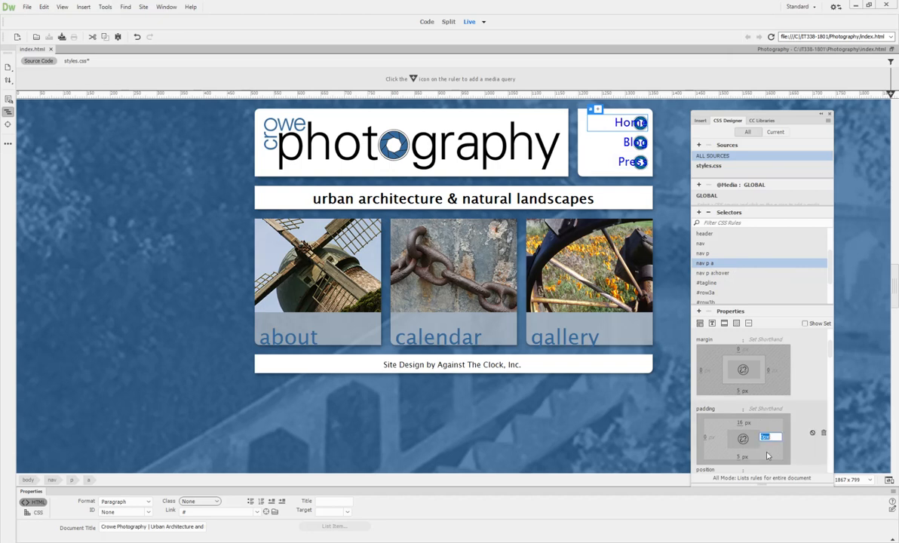
key("Left")
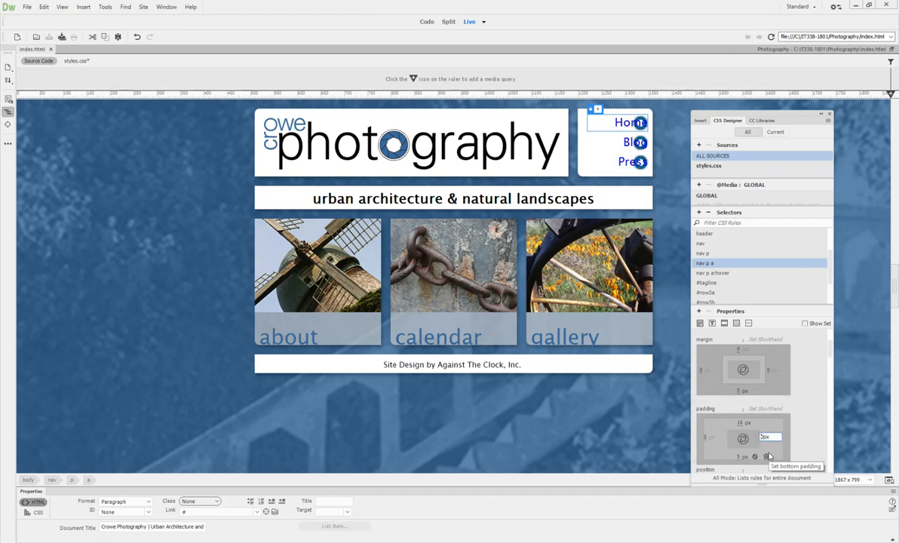
type("4")
key("Return")
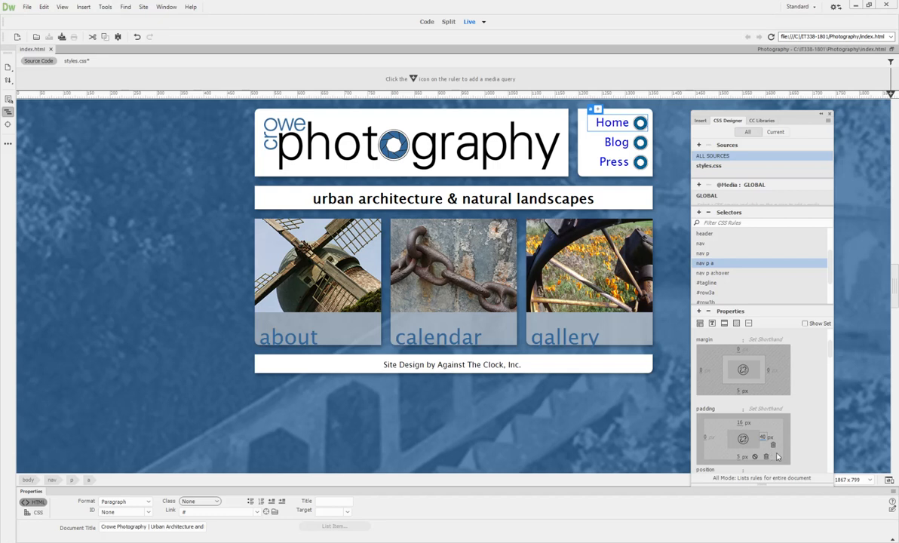
Try a right padding of 0 px on the nav p a:hover rule
left_click(752, 273)
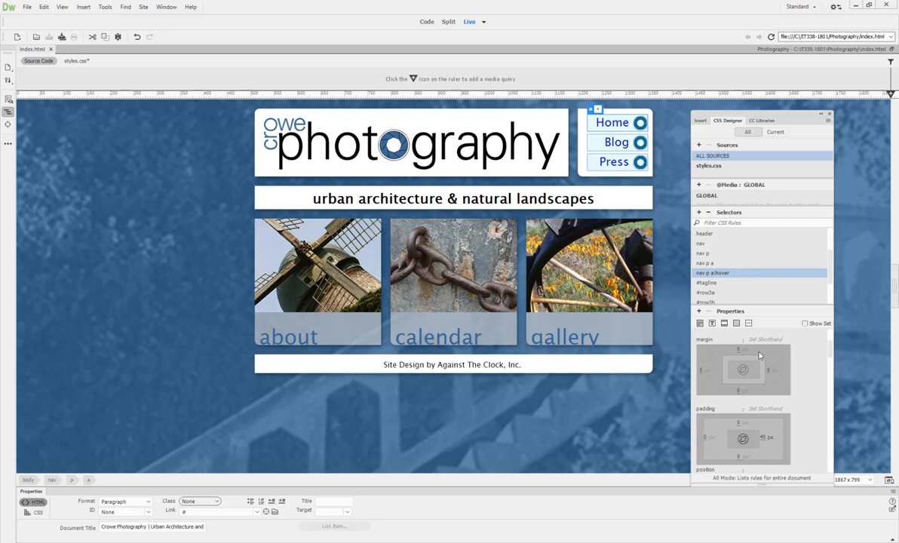
left_click(764, 440)
type("3px")
key("Return")
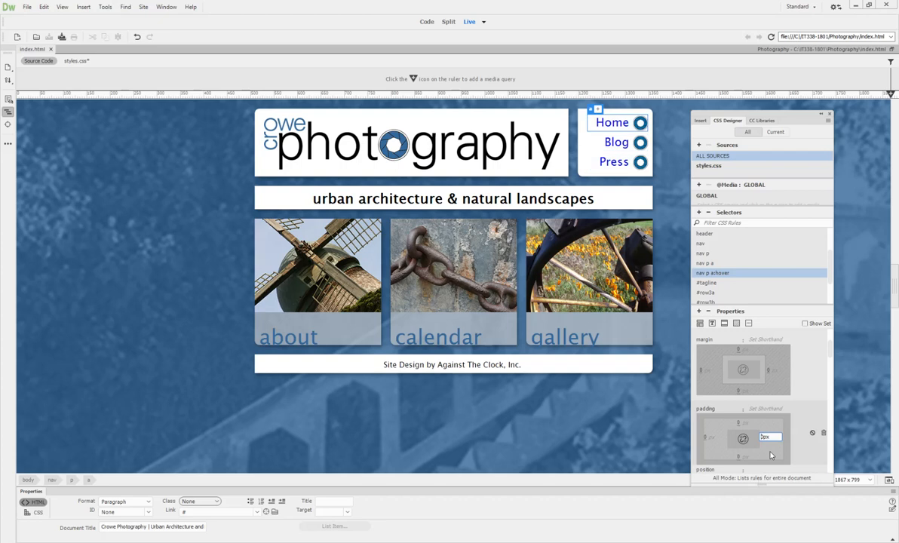
left_click(764, 437)
key("Return")
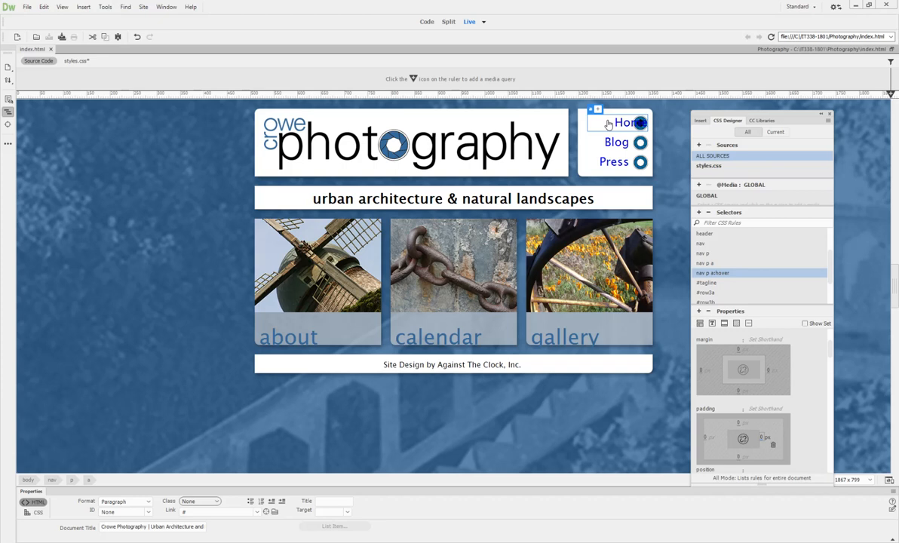
Set the right padding of nav p a:hover back to 40 px and save all open files
left_click(764, 438)
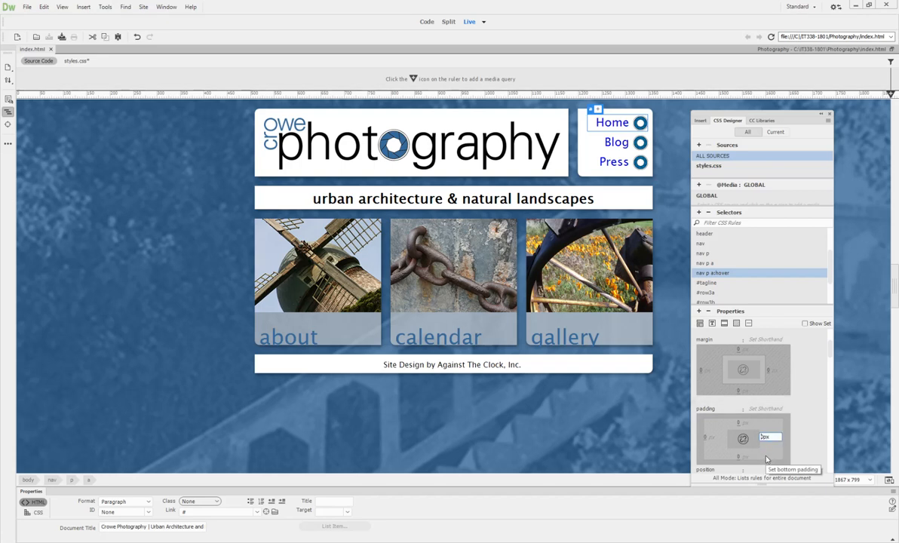
type("40")
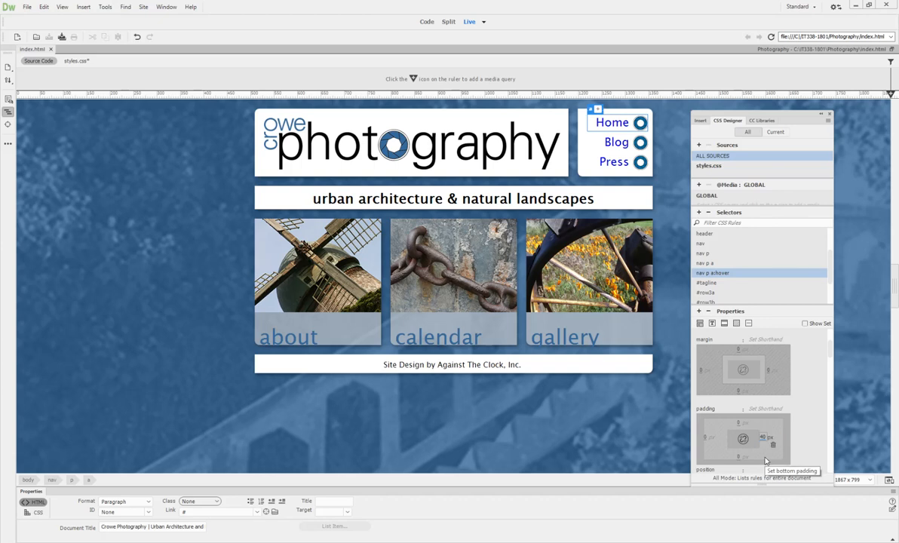
key("Return")
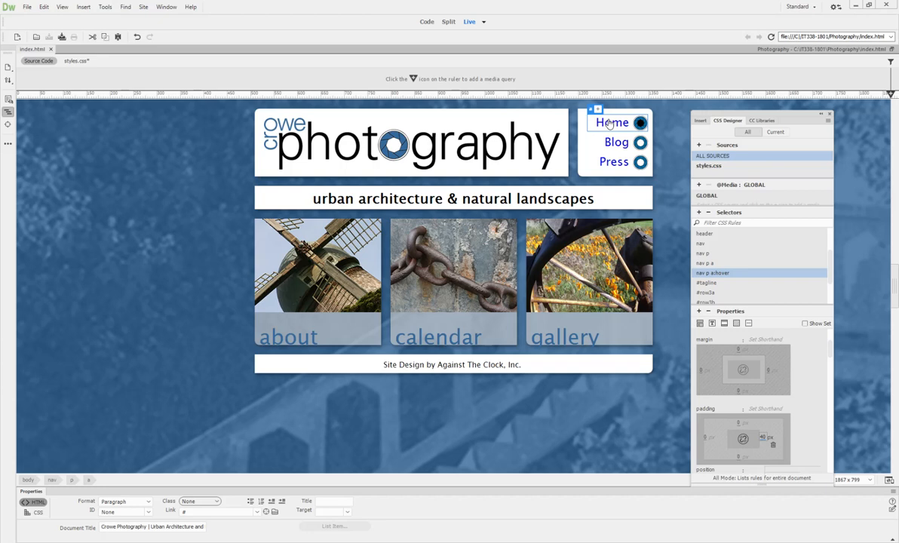
left_click(63, 37)
Export the Photography site definition into the IT338-1801\Photography folder on drive C: and bring the expanded Files panel into view
left_click(143, 9)
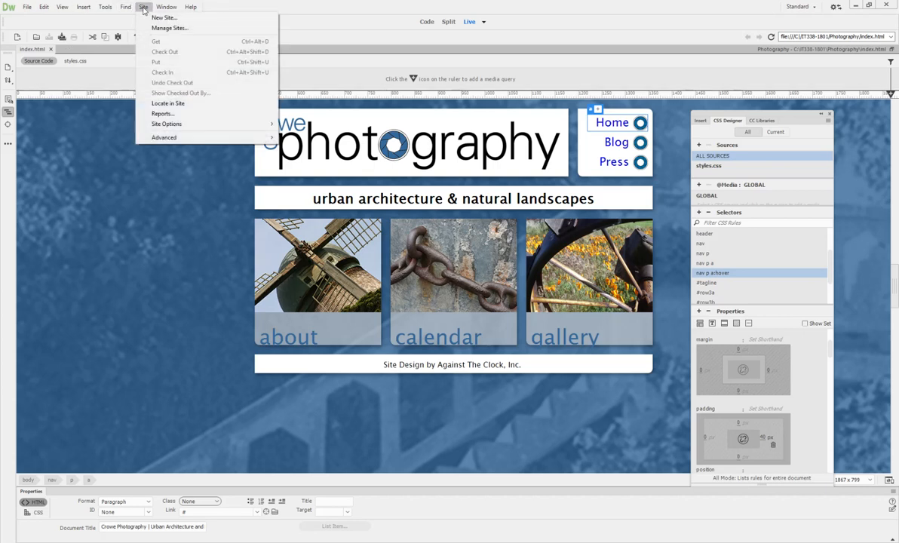
left_click(154, 28)
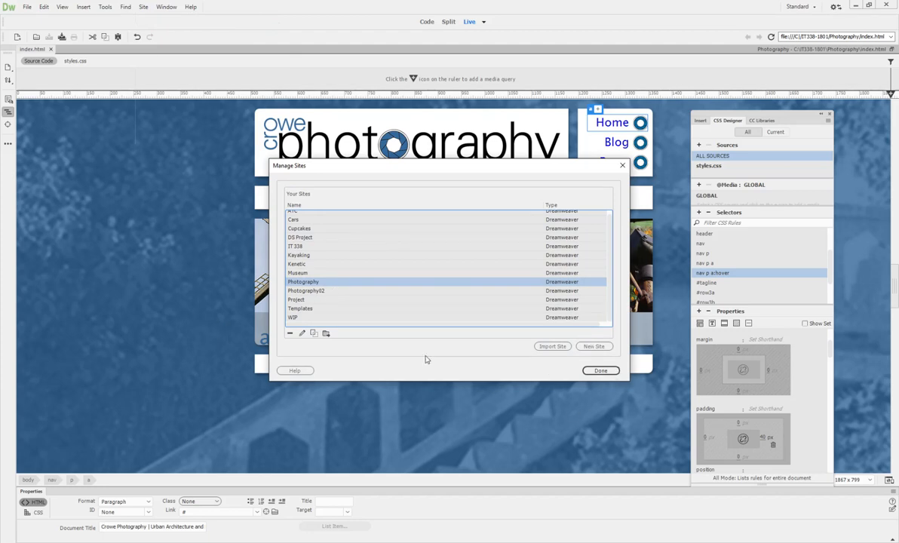
left_click(325, 334)
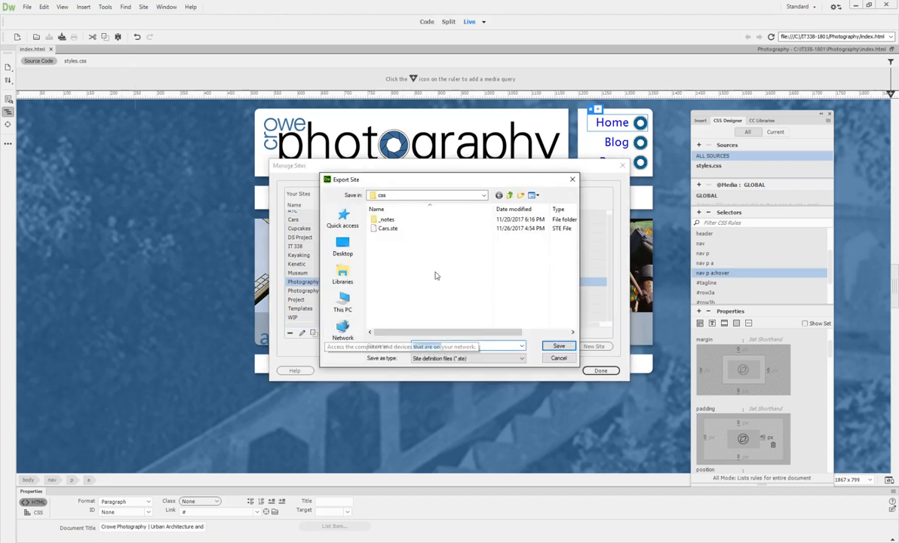
left_click(441, 197)
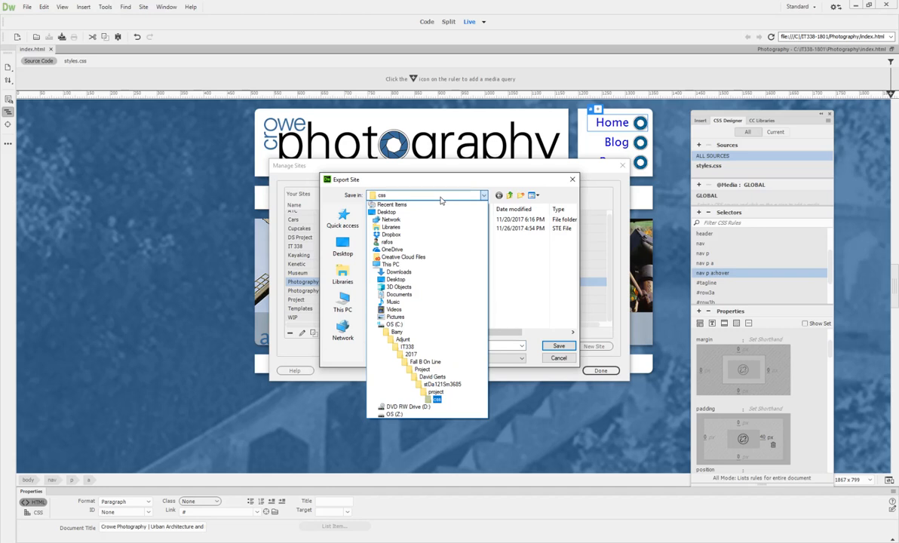
left_click(398, 326)
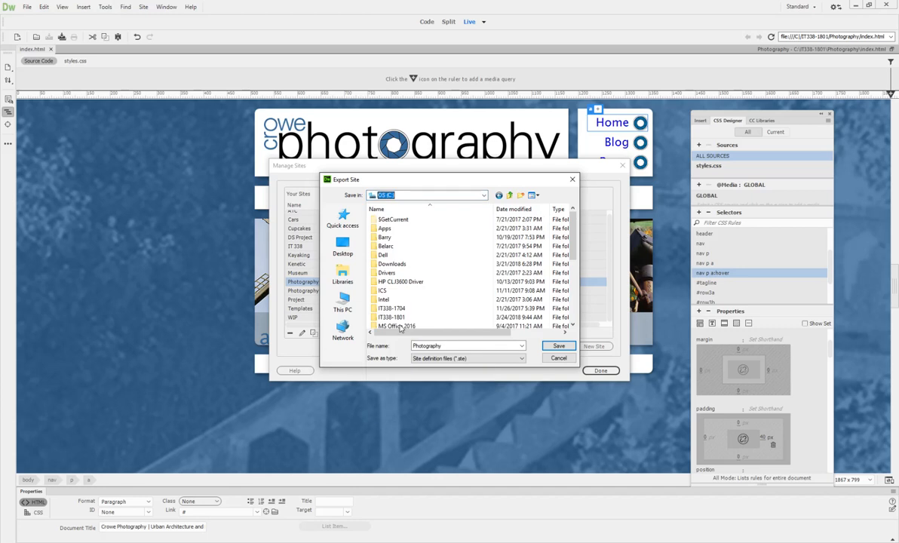
left_click(402, 320)
double_click(402, 320)
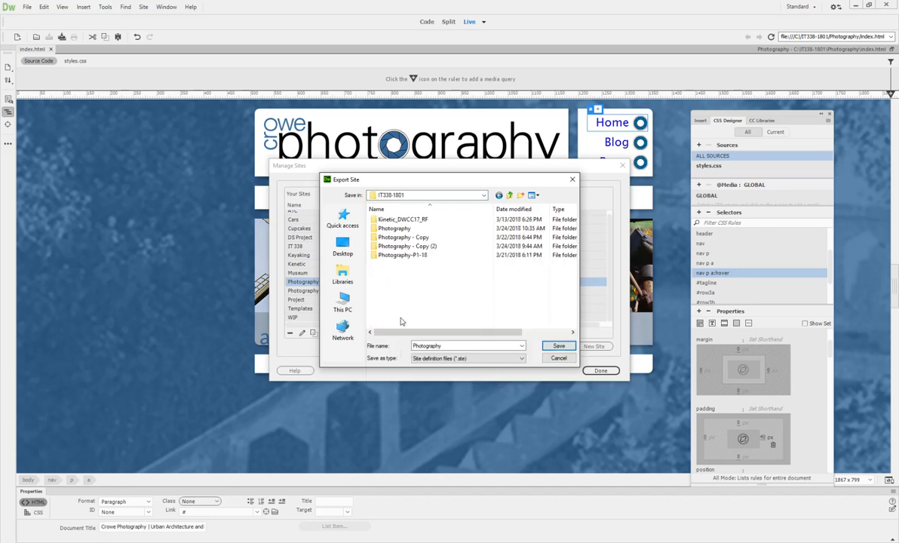
double_click(395, 228)
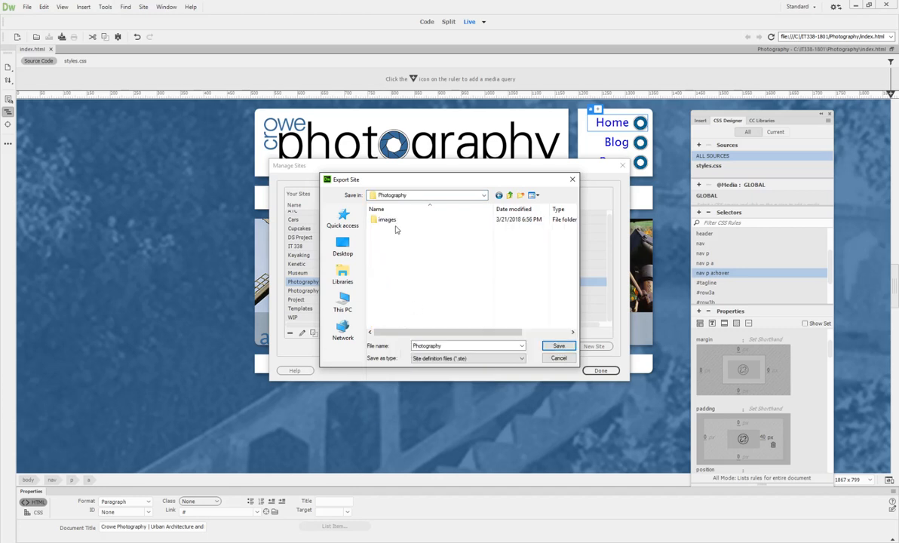
left_click(560, 346)
left_click(586, 371)
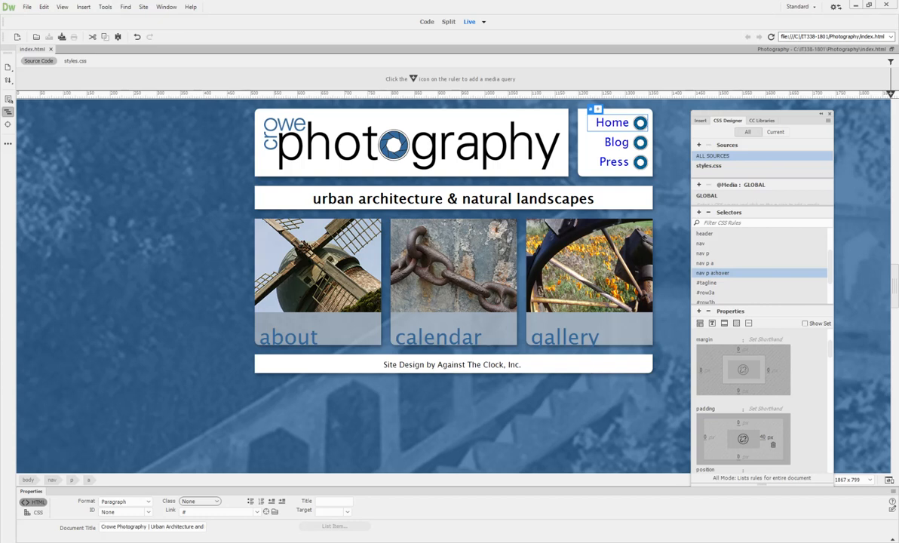
left_click_drag(0, 95, 363, 78)
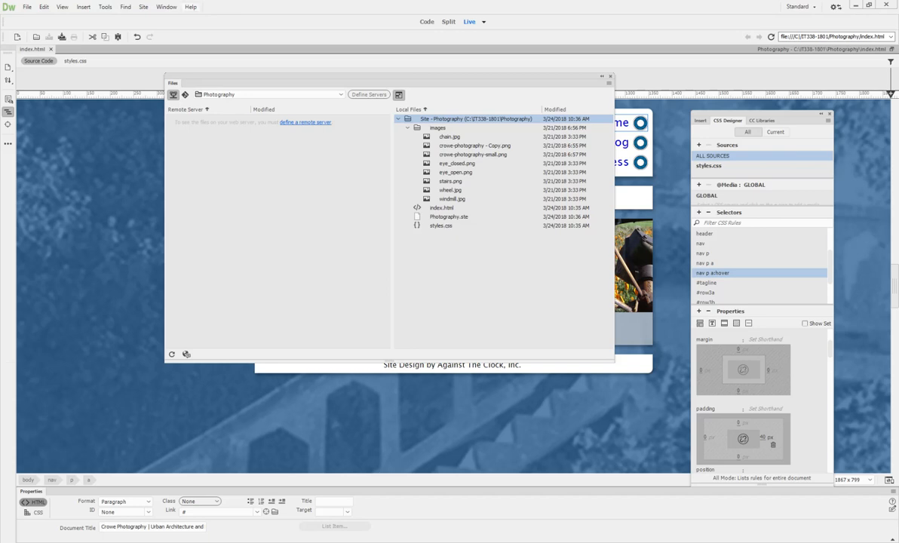
Locate Photography.ste in the Photography folder through Import Site, and close site management without importing
left_click(143, 8)
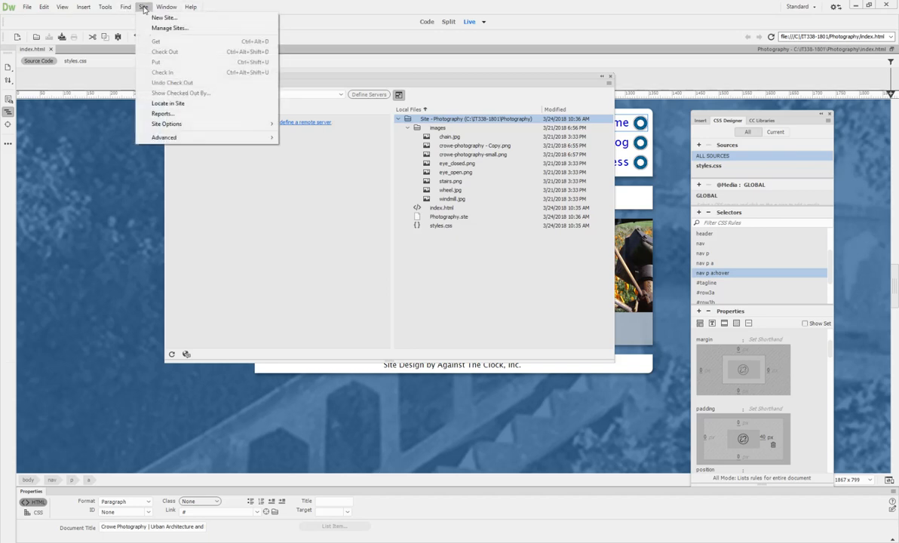
left_click(157, 29)
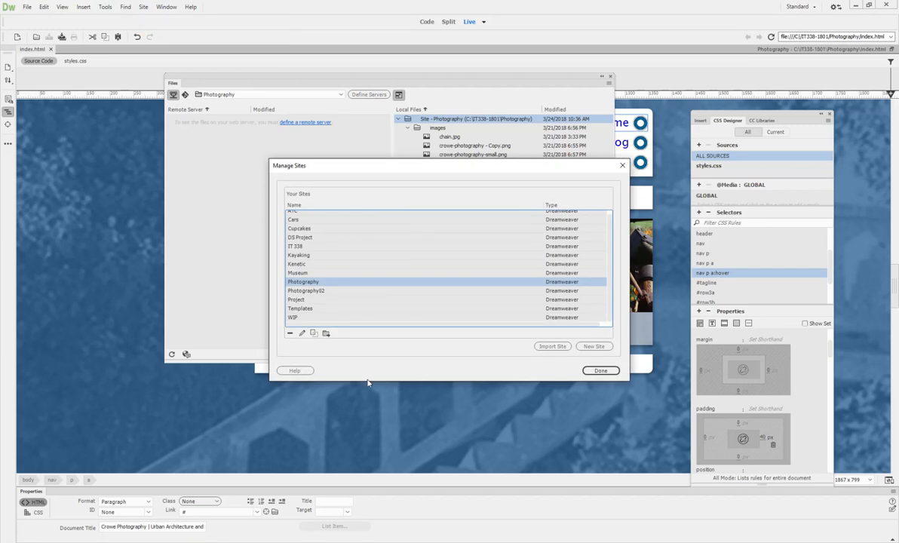
left_click(553, 345)
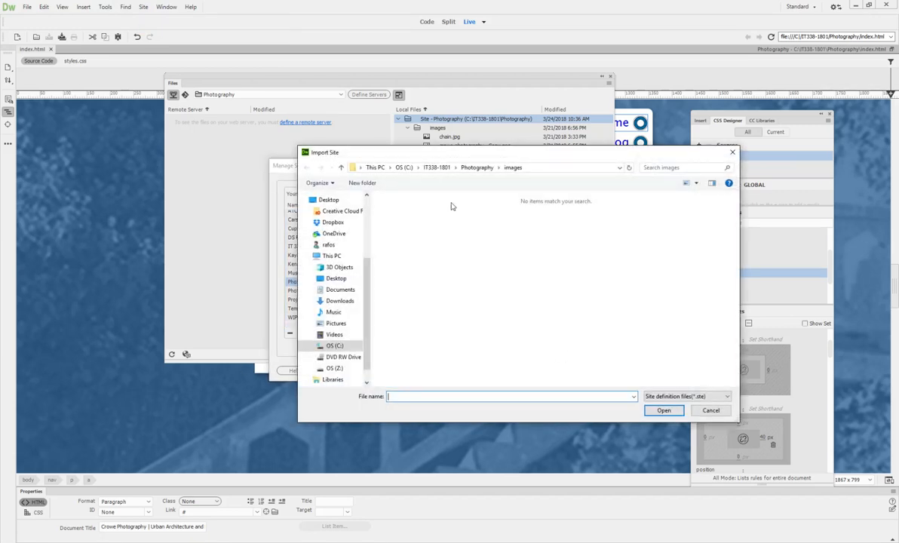
left_click(483, 168)
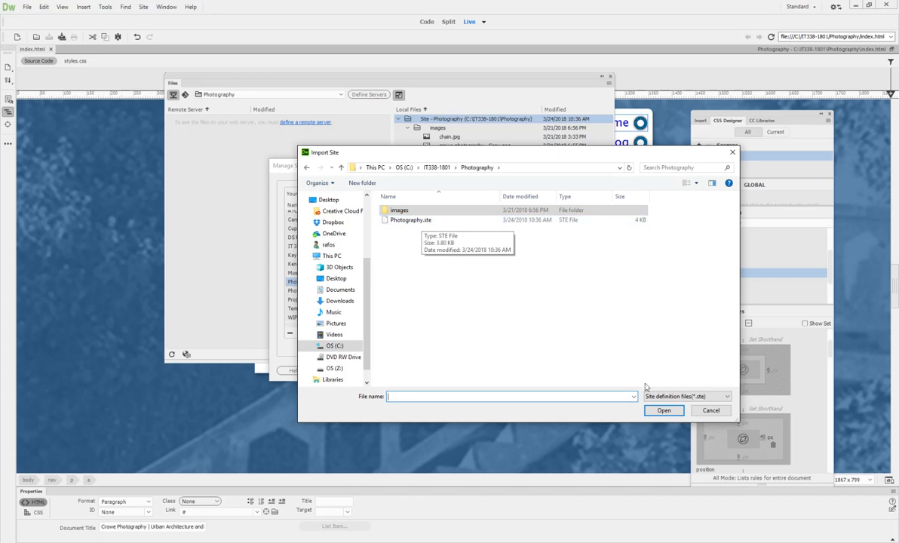
left_click(709, 412)
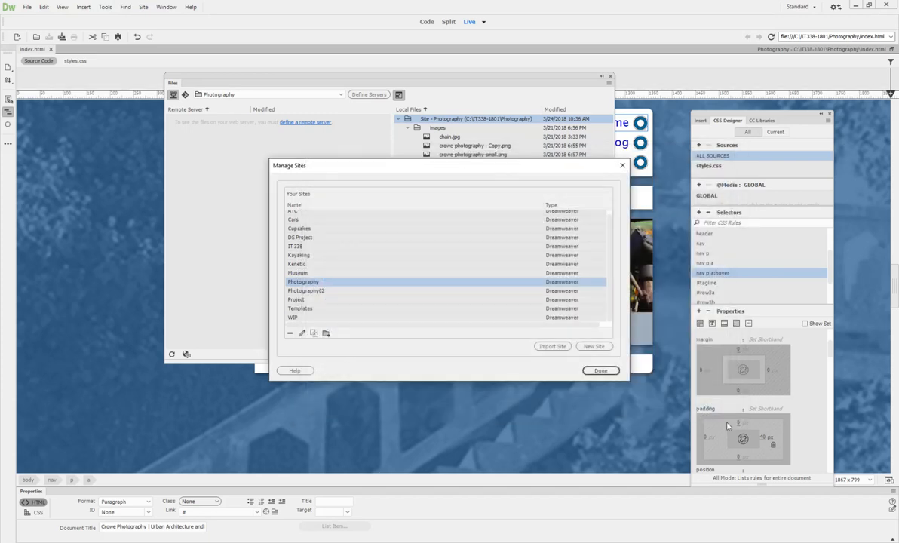
left_click(598, 370)
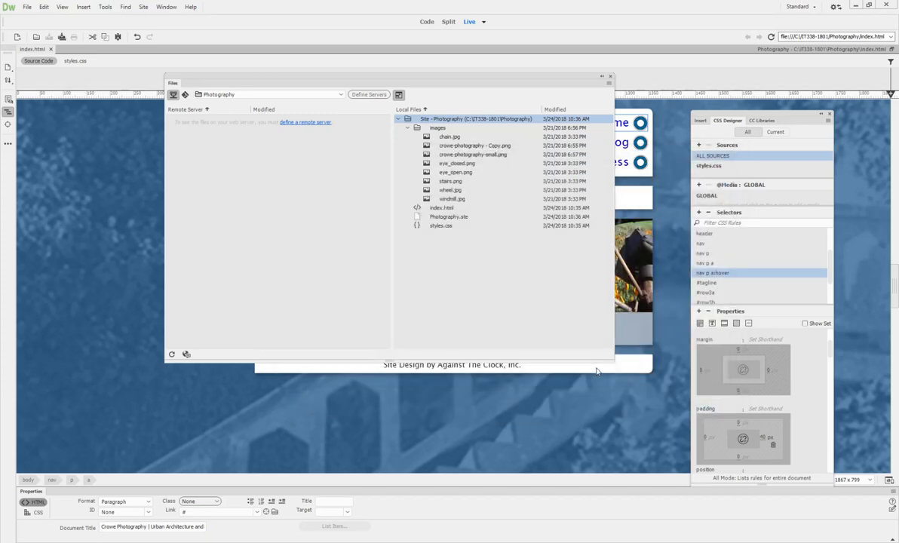